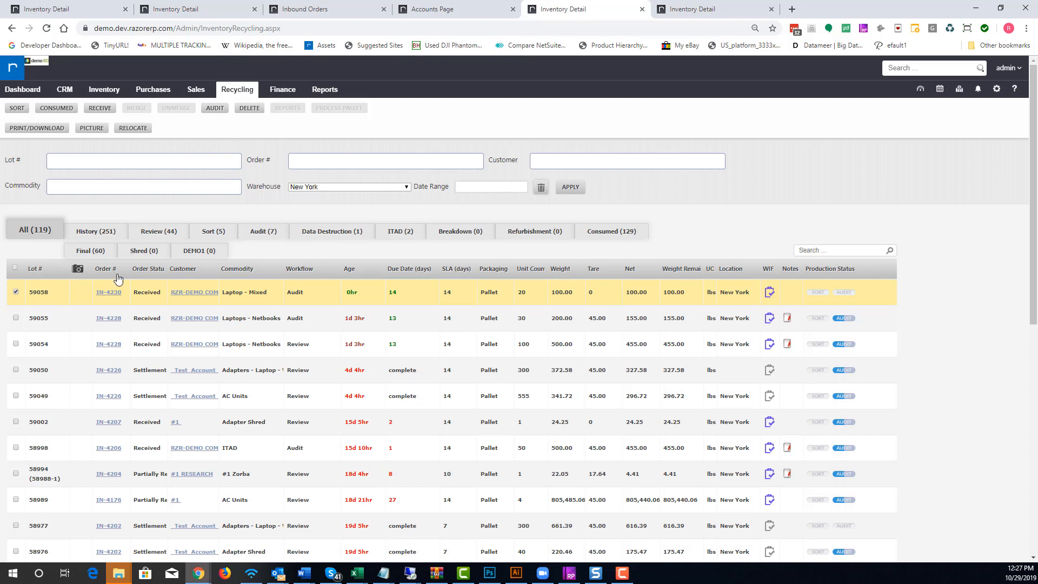
Open the audit order for lot 59058 from the Audit list of the recycling inventory
mouse_move(245, 94)
click(282, 229)
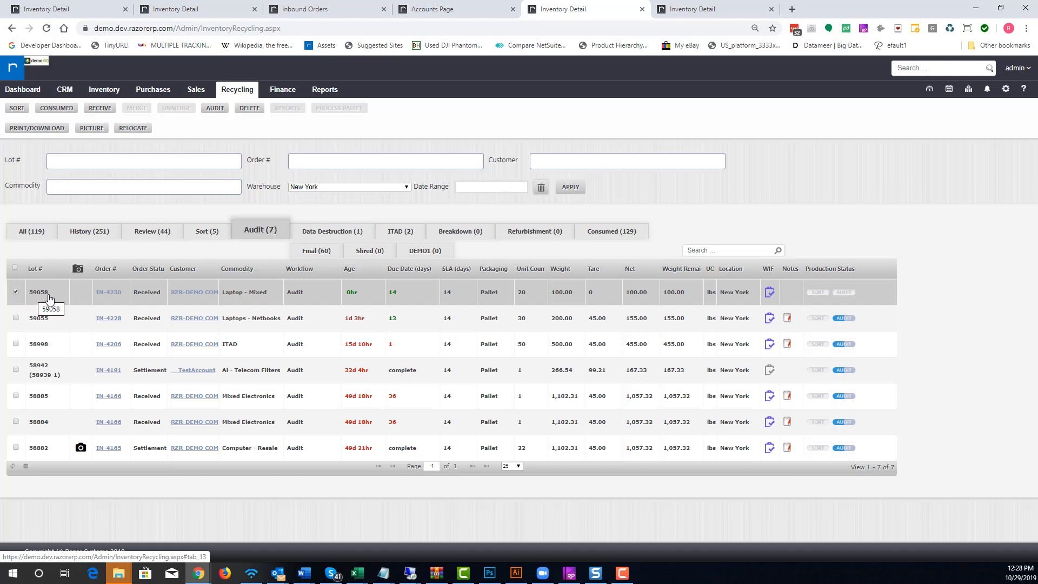
click(218, 109)
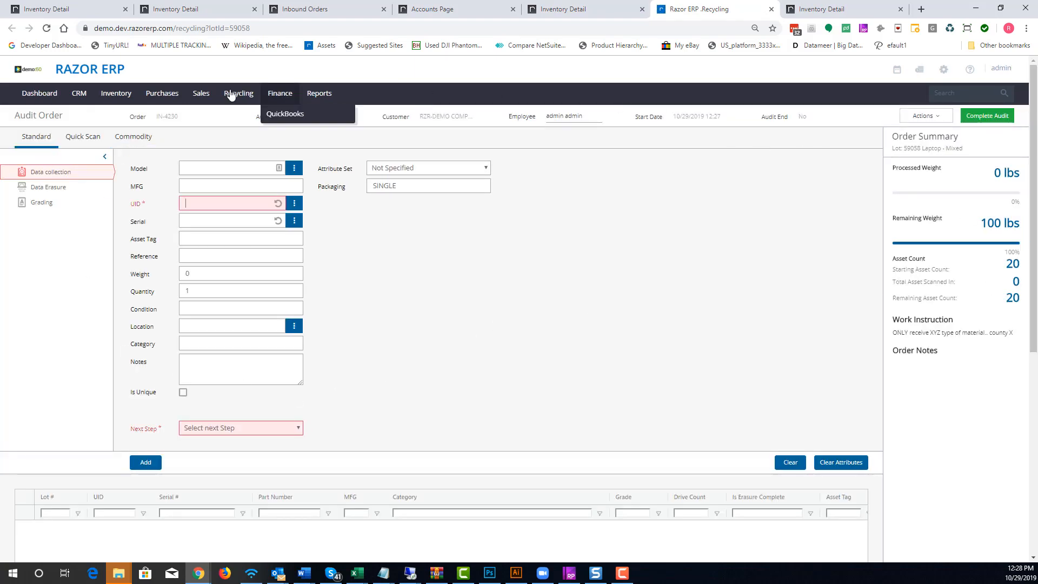
Browse the Quick Scan, Commodity, Data Erasure and Grading sections of the audit order form
mouse_move(90, 110)
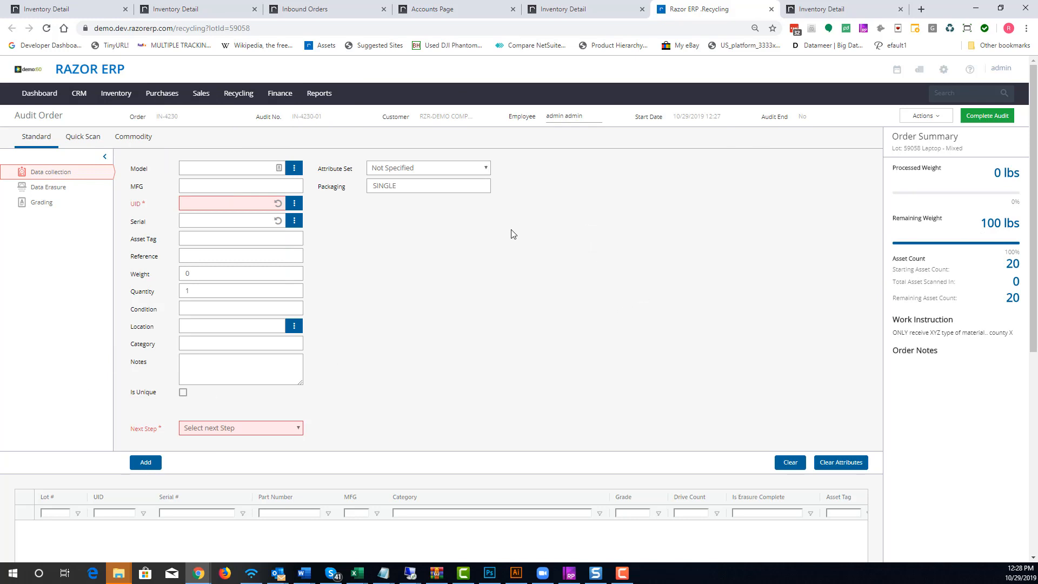
click(41, 141)
click(82, 139)
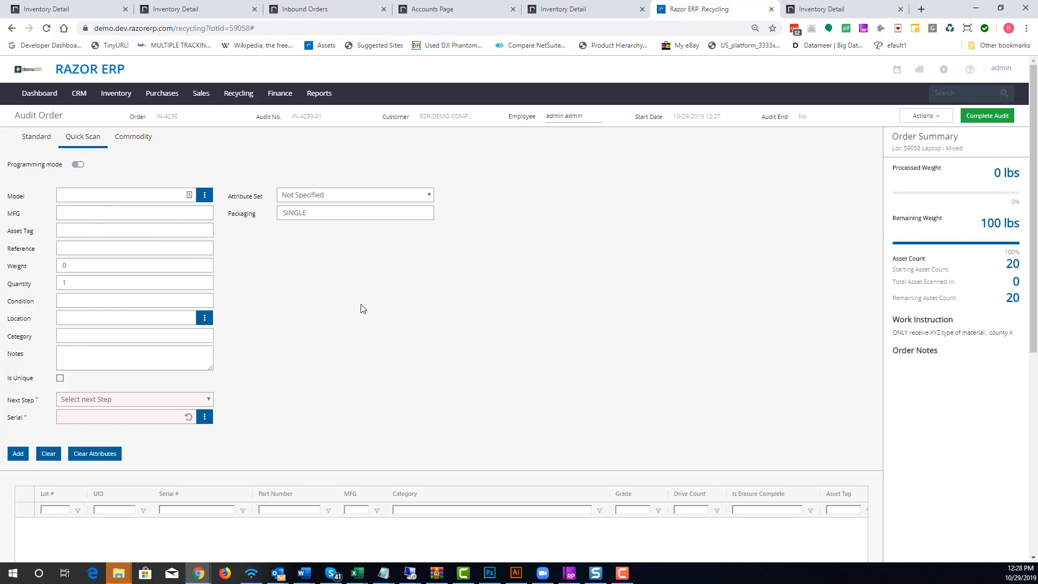
click(77, 400)
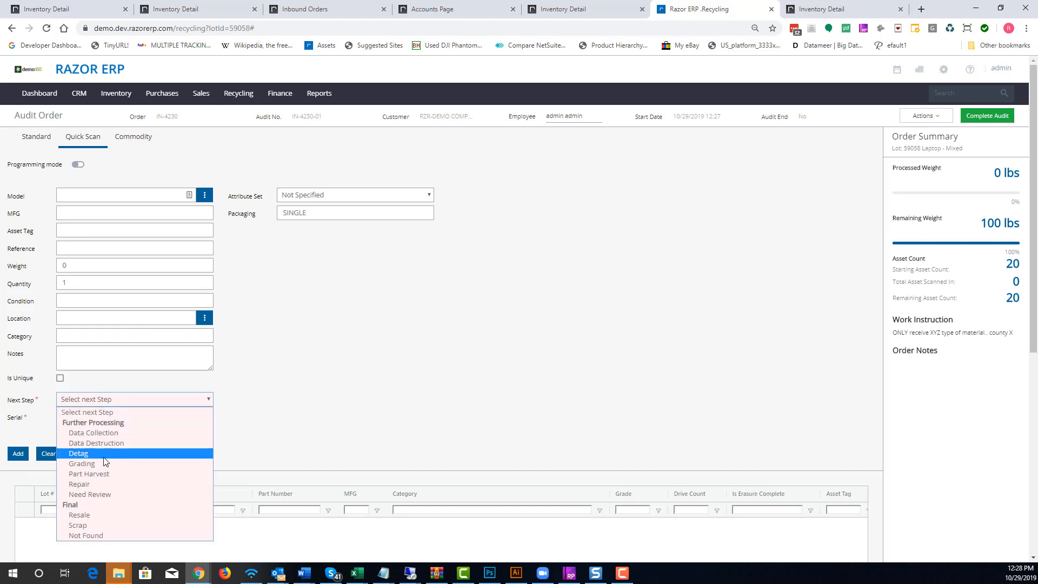
click(383, 369)
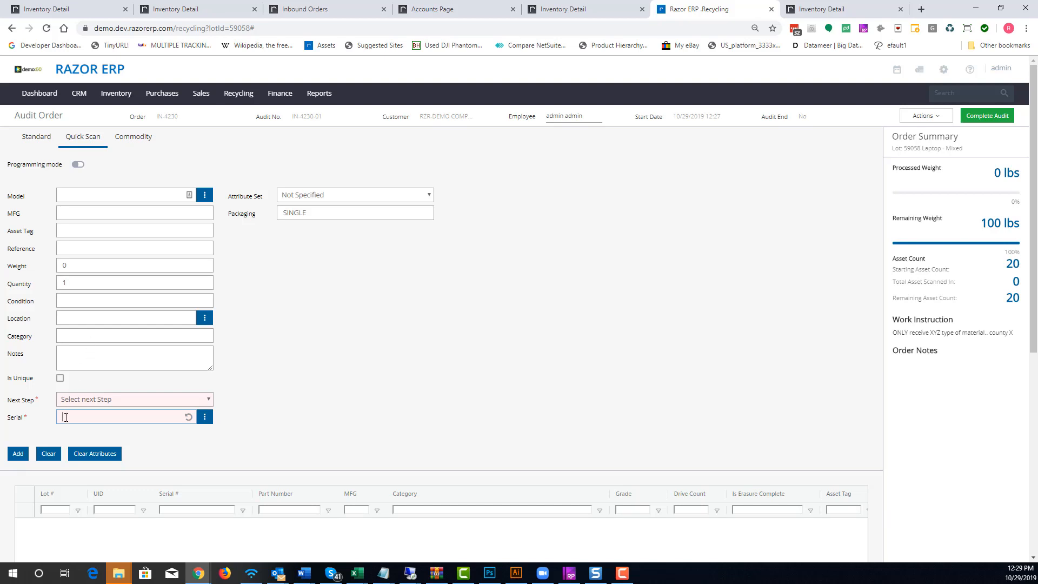
click(142, 138)
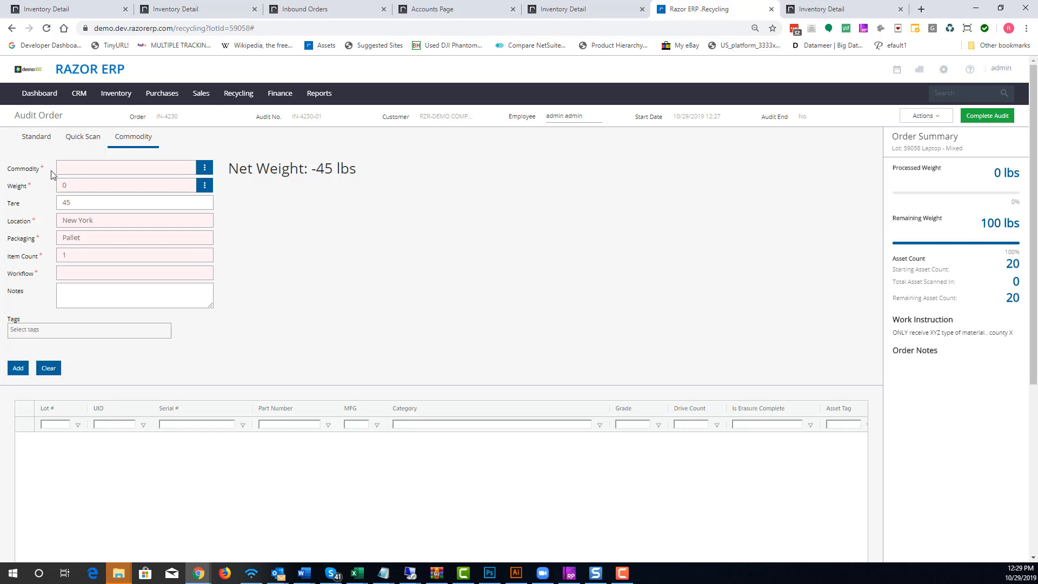
click(110, 167)
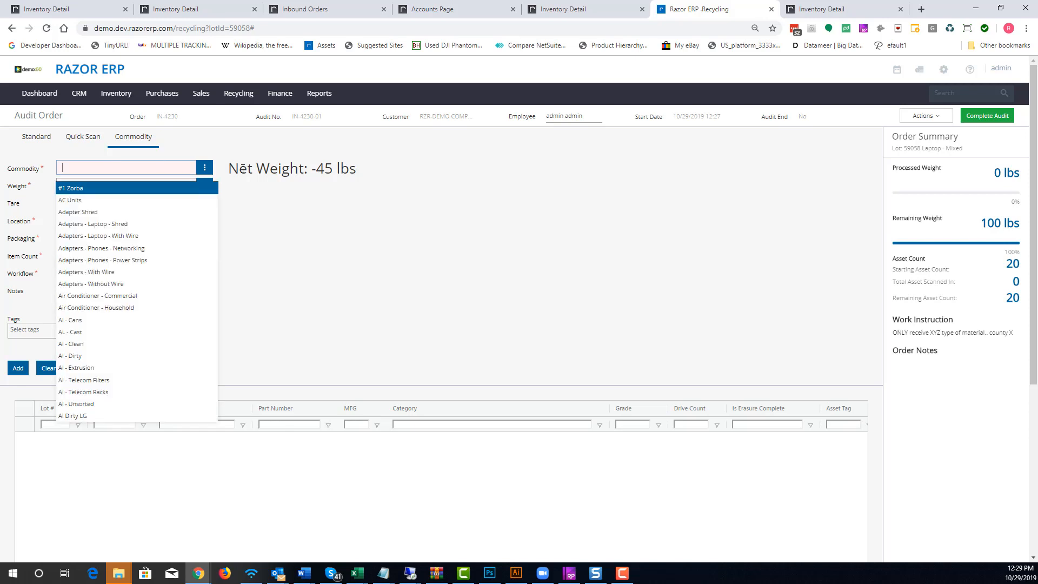
click(352, 215)
click(29, 184)
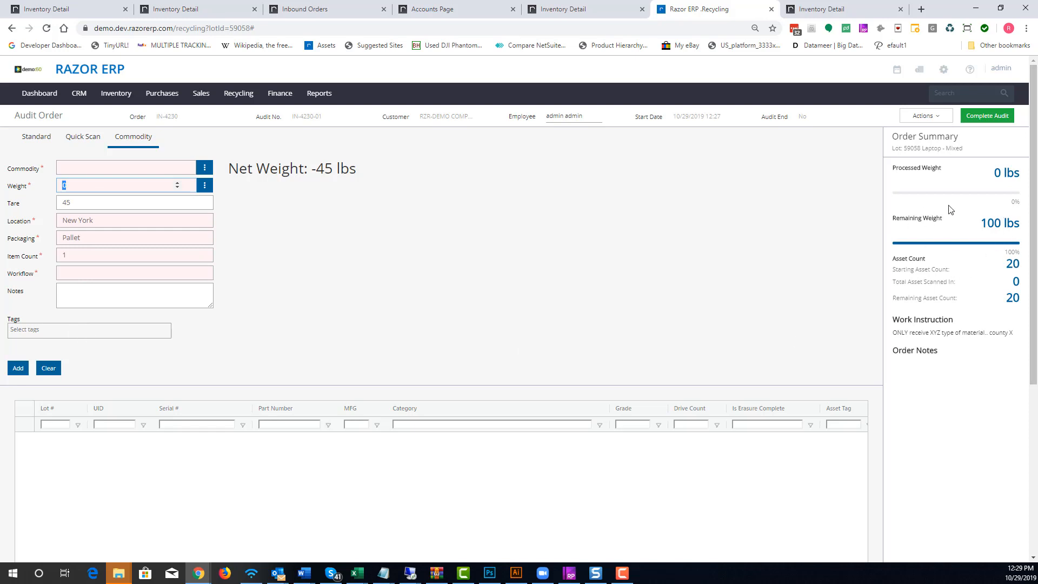
click(535, 255)
click(51, 140)
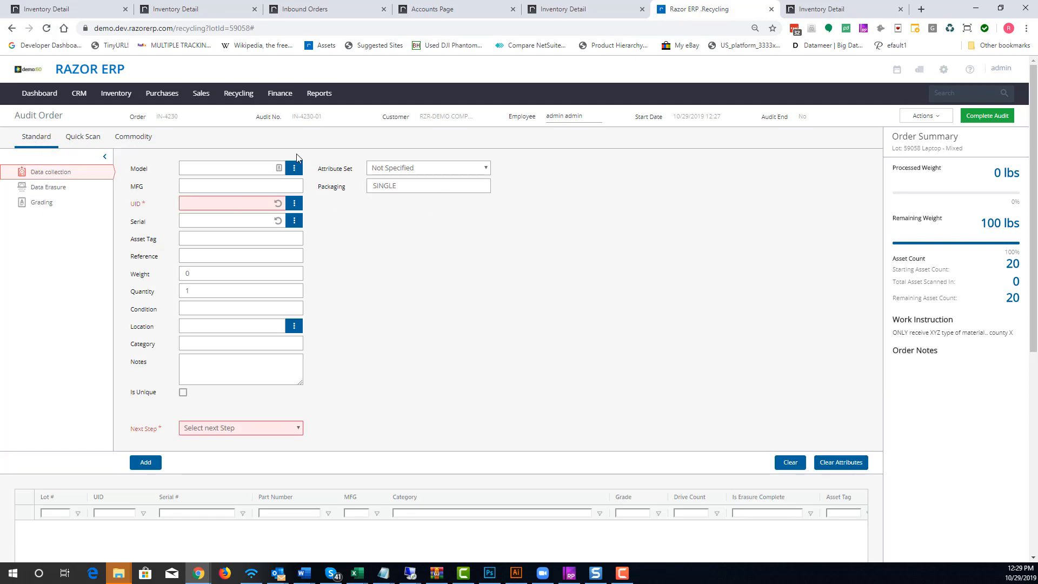
click(60, 190)
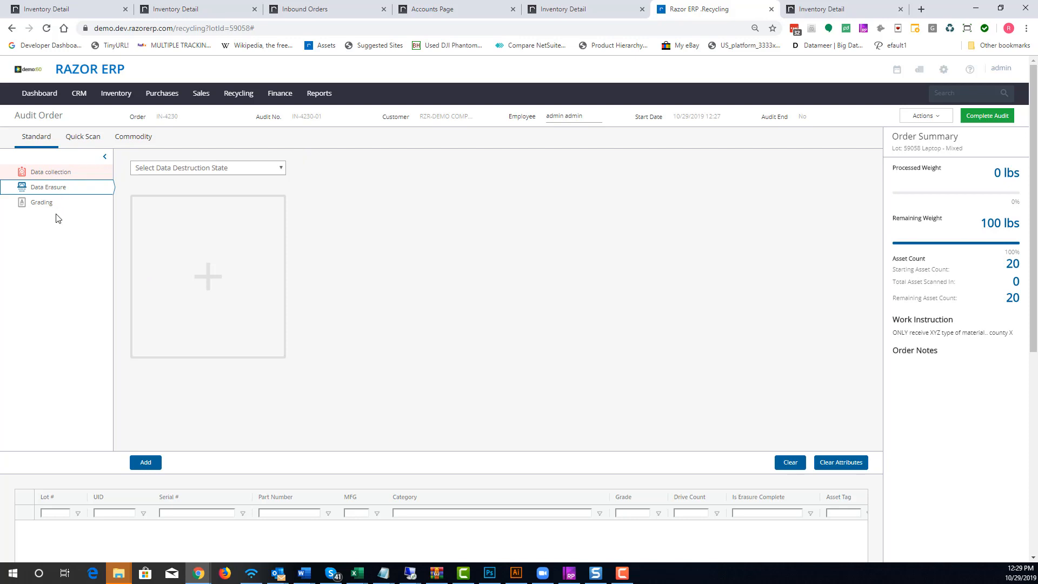
click(49, 204)
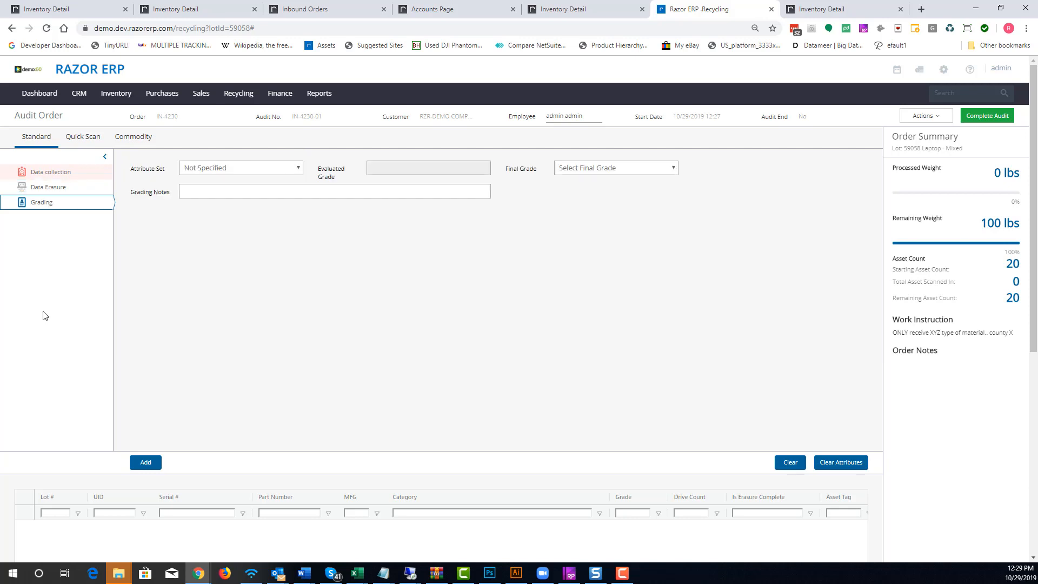
click(57, 174)
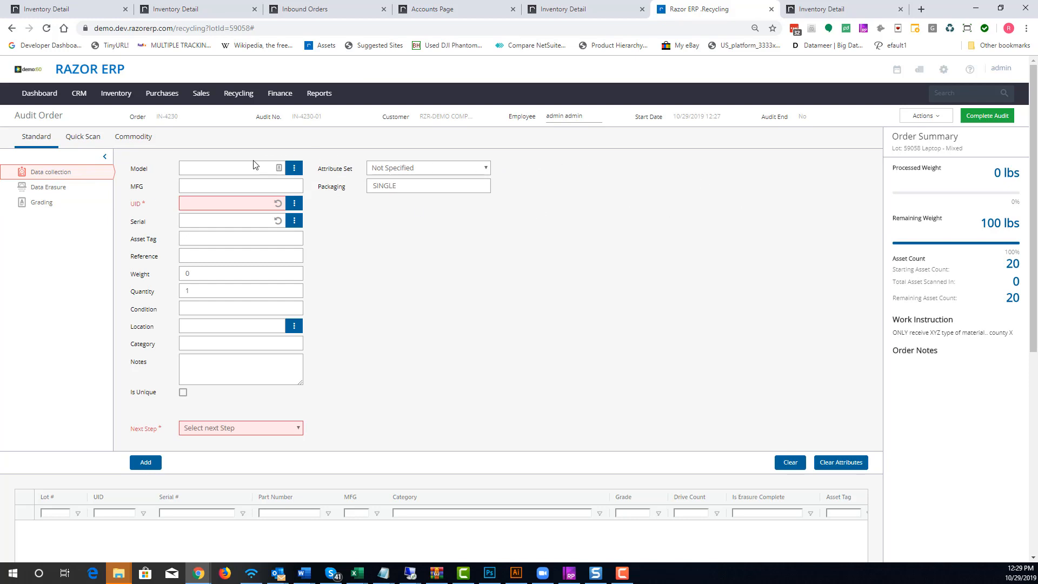
click(241, 168)
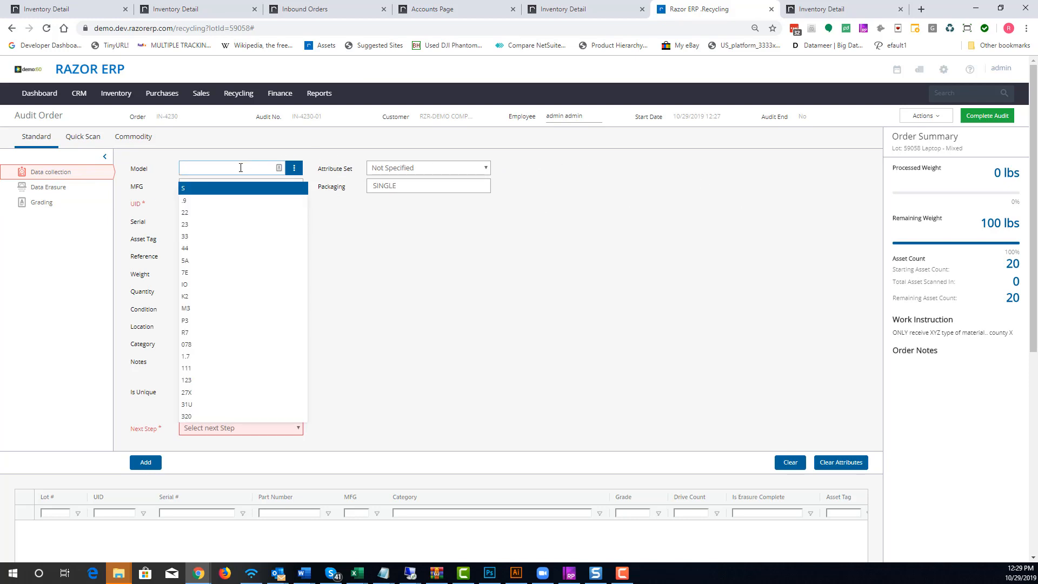
text(e7440)
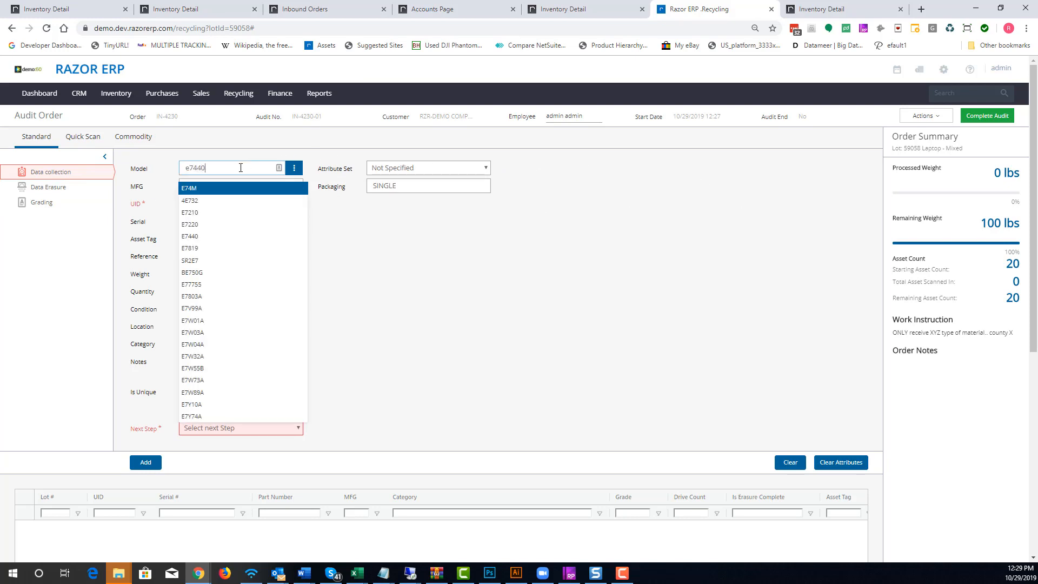
click(241, 206)
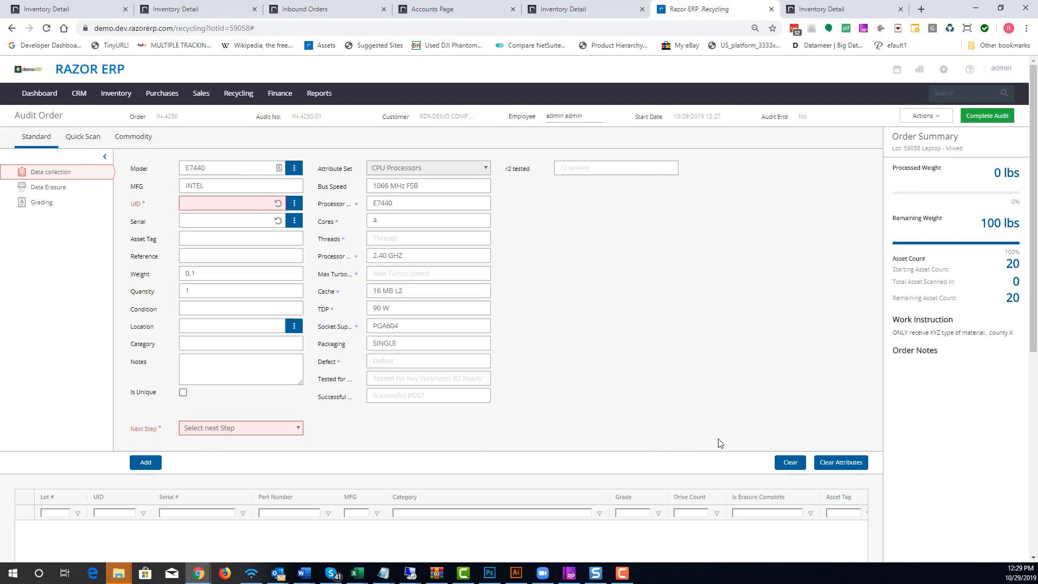
click(791, 463)
Select LATITUDE E7440 as the asset's model
text(e)
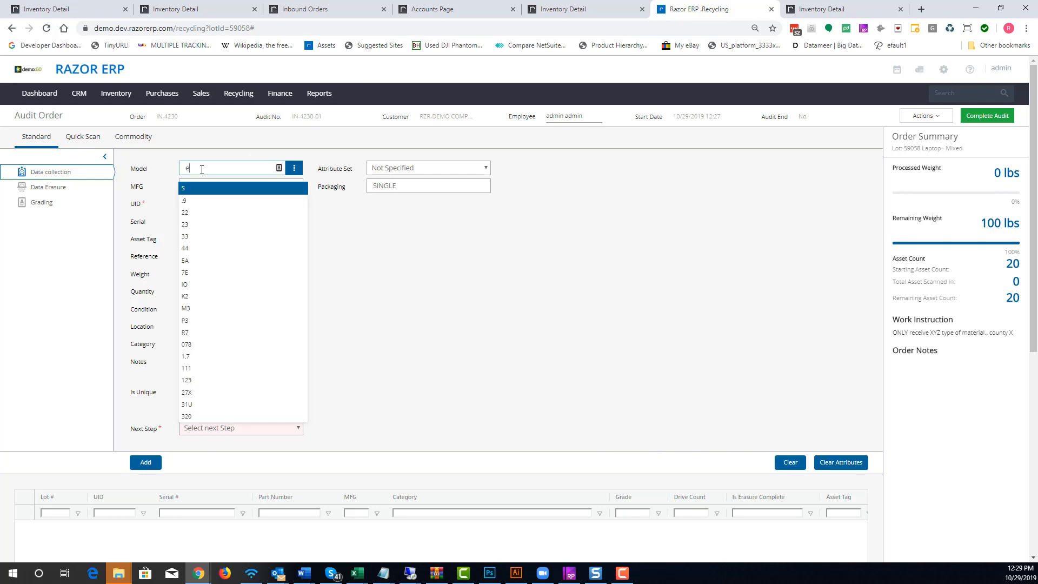
text(7440)
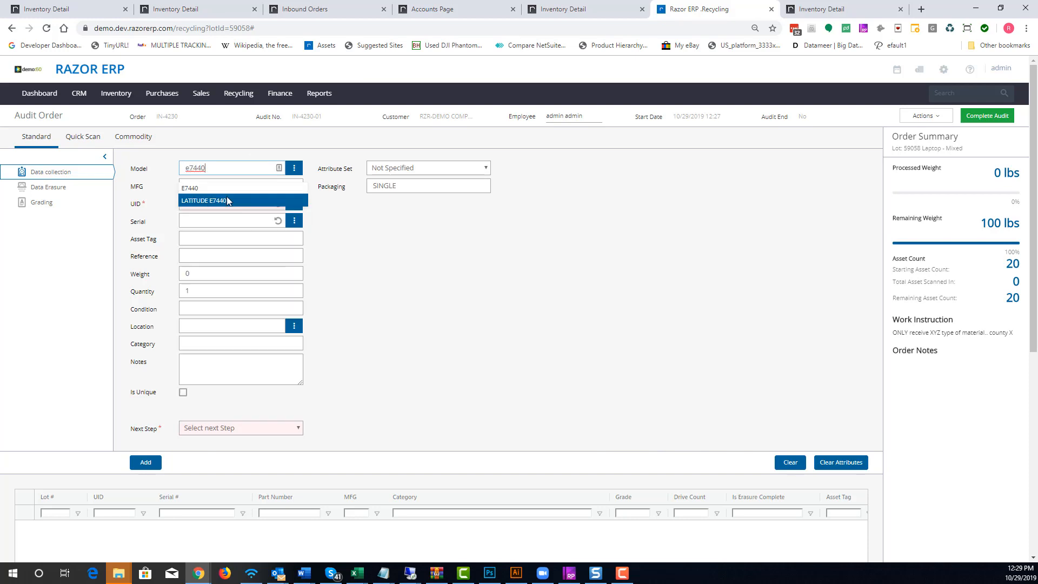
click(226, 197)
click(228, 210)
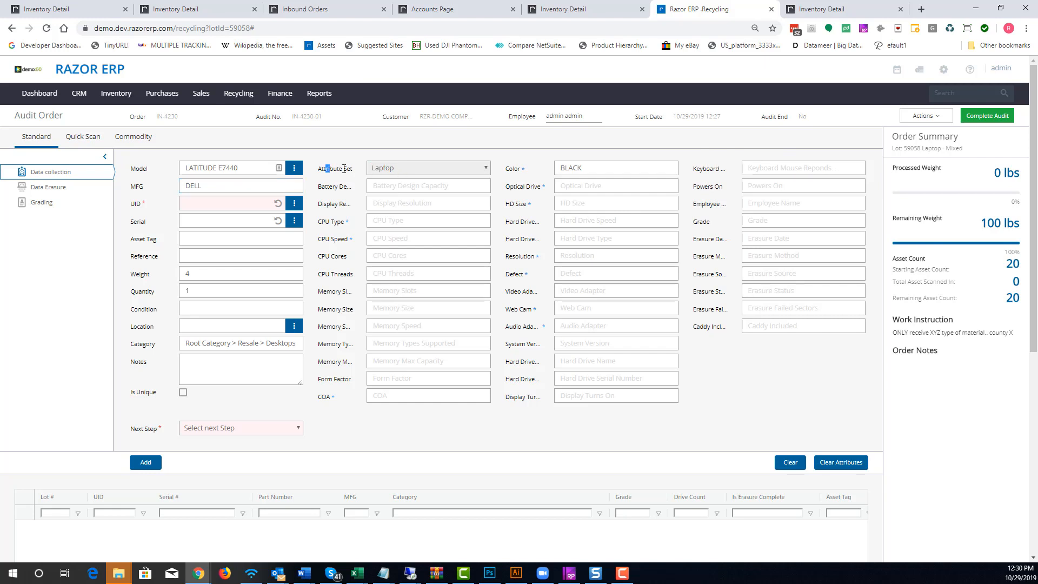
drag(326, 169, 371, 168)
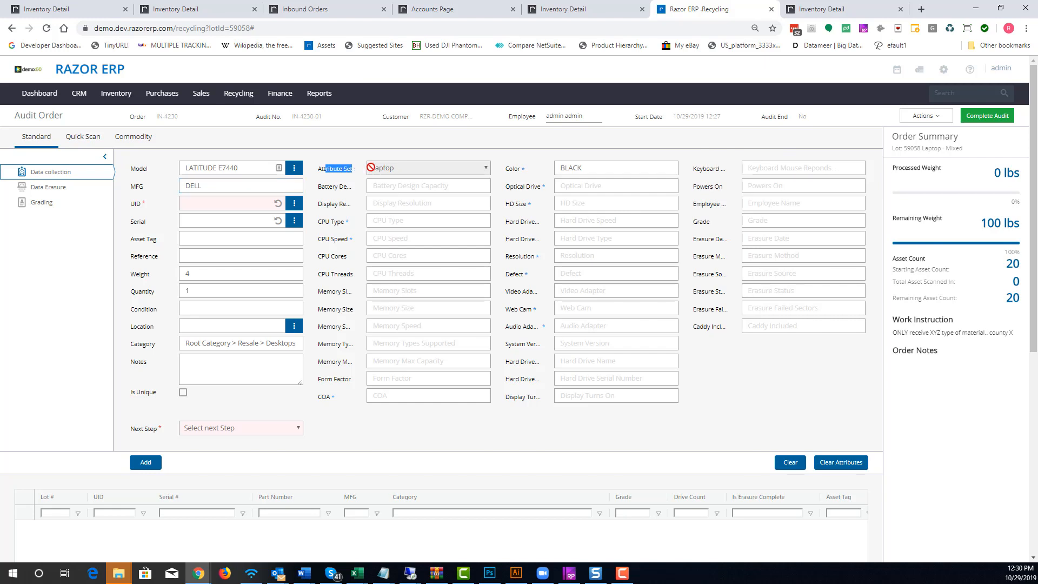
click(429, 428)
Generate the UID and serial number and set the condition to USED
click(278, 204)
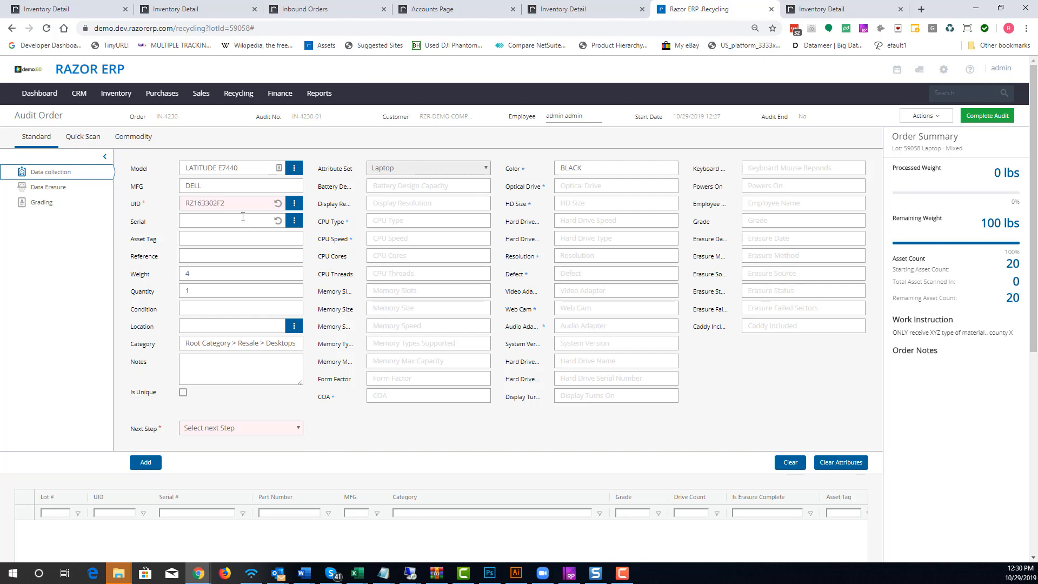
click(276, 220)
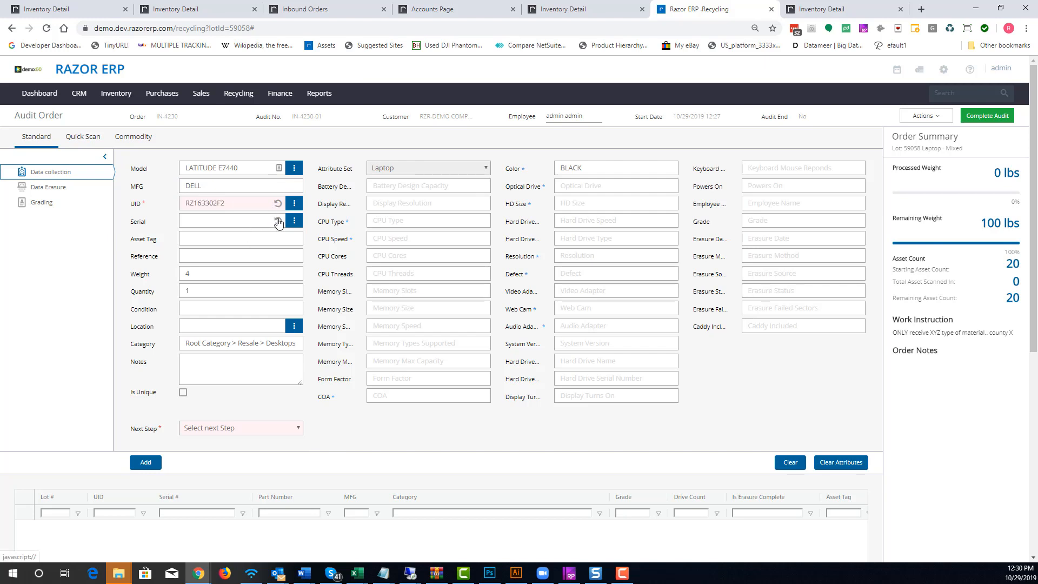
click(205, 311)
click(205, 339)
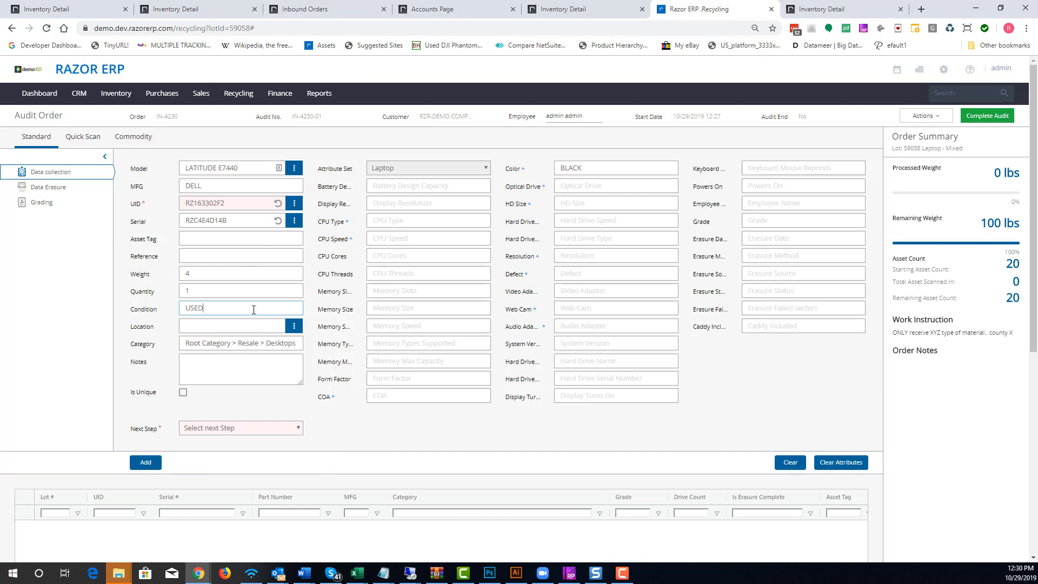
Generate a new pallet as the asset's location
click(250, 326)
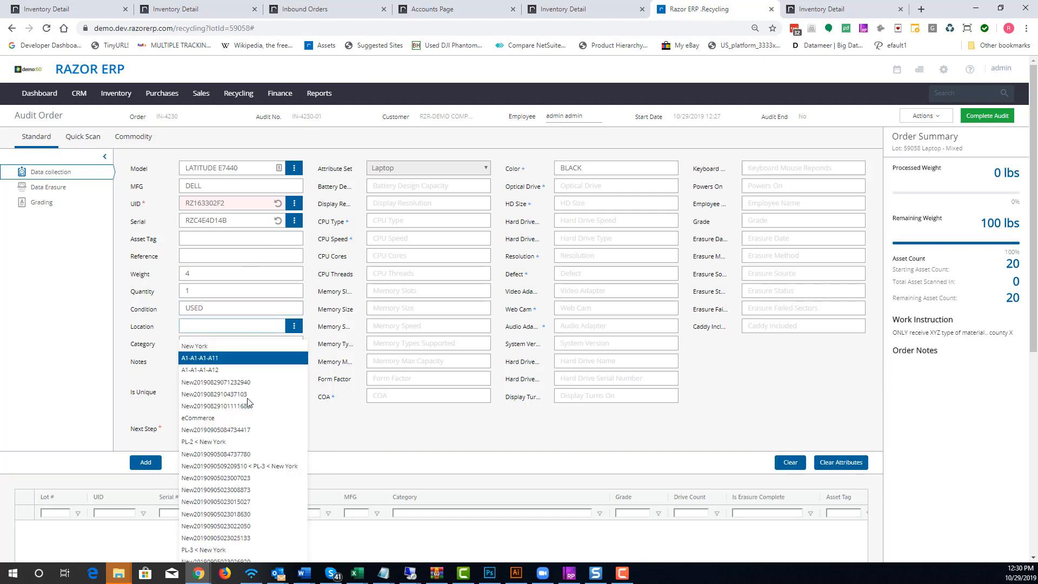
click(377, 426)
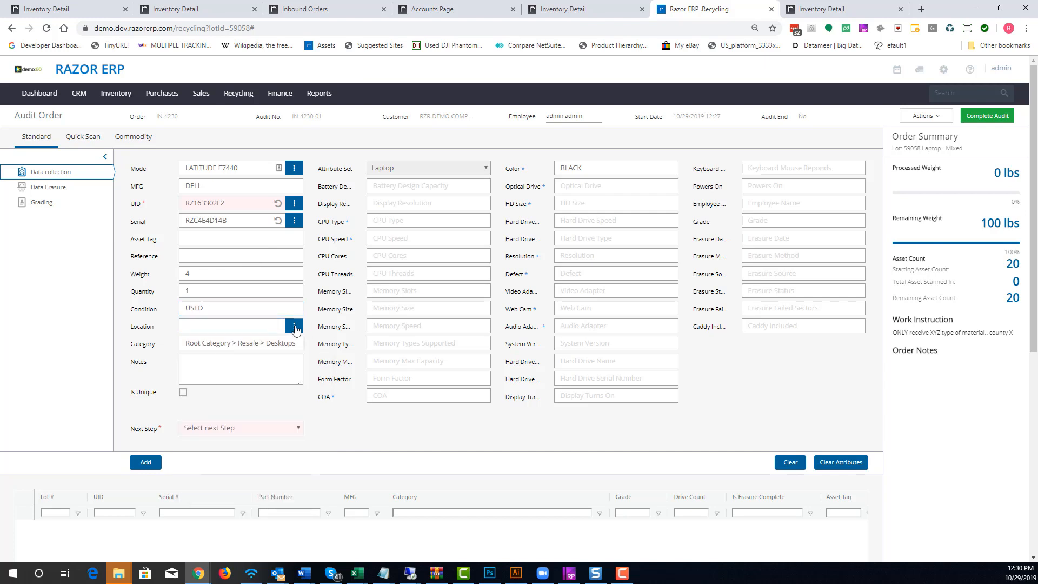
click(294, 325)
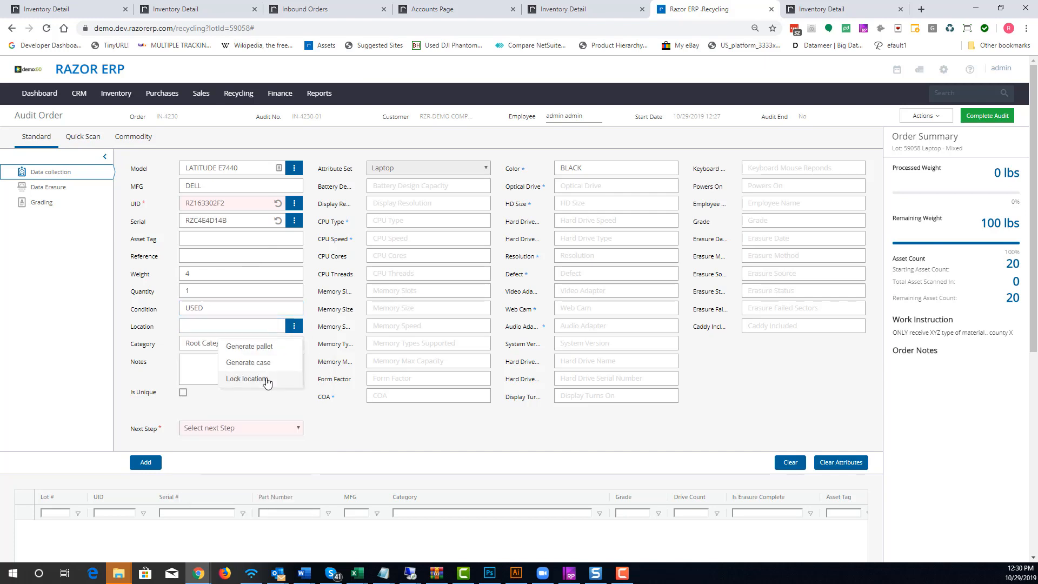
click(267, 349)
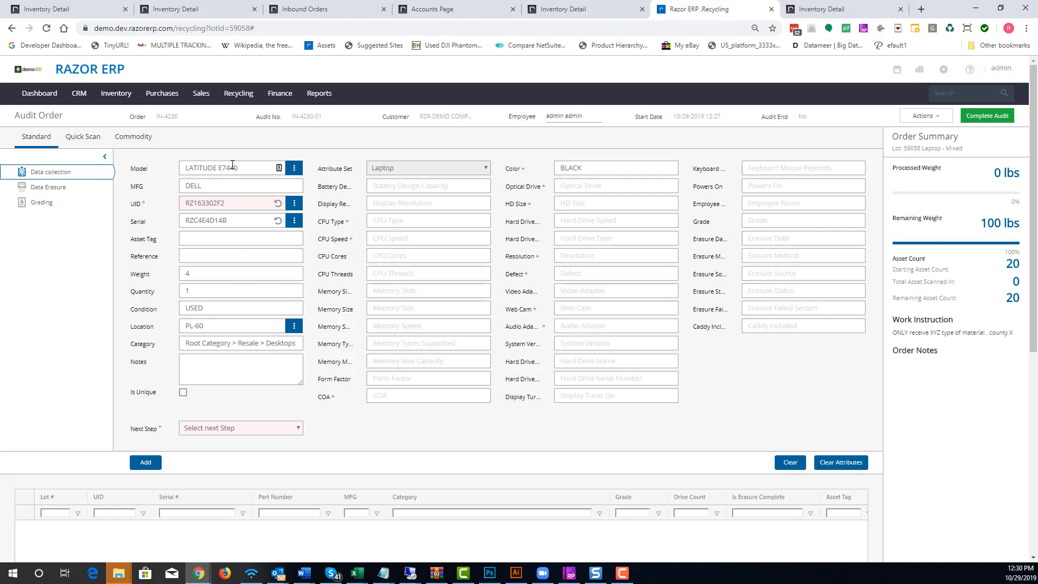
Set the asset's next step to Data Collection
drag(237, 168, 174, 166)
click(219, 359)
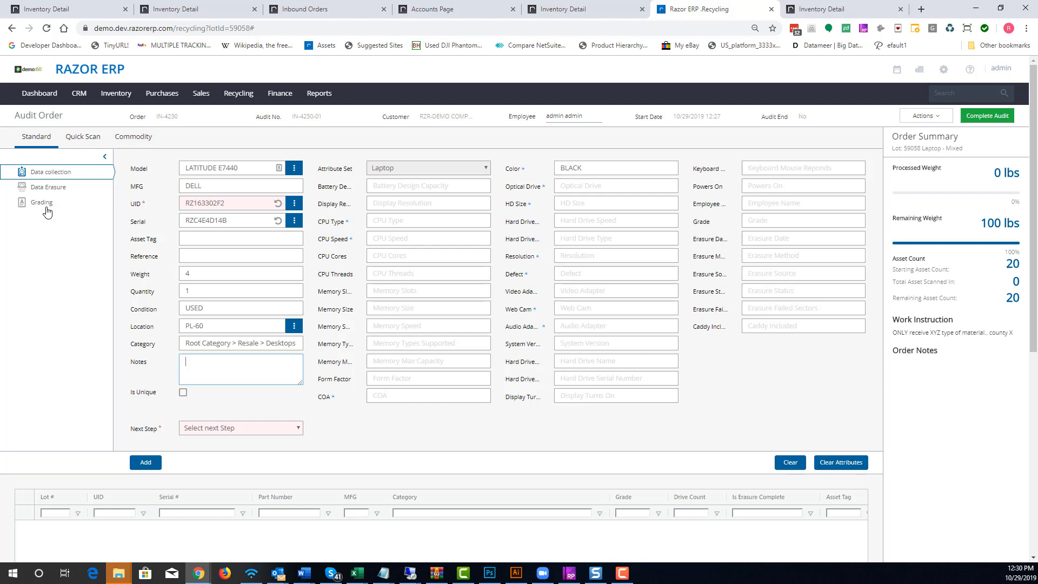
click(216, 428)
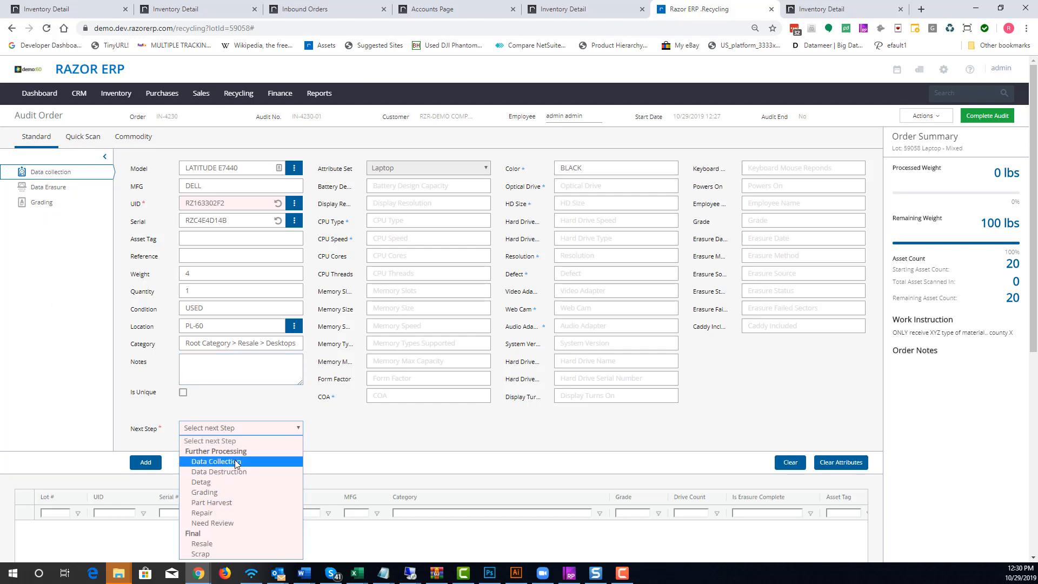
click(219, 543)
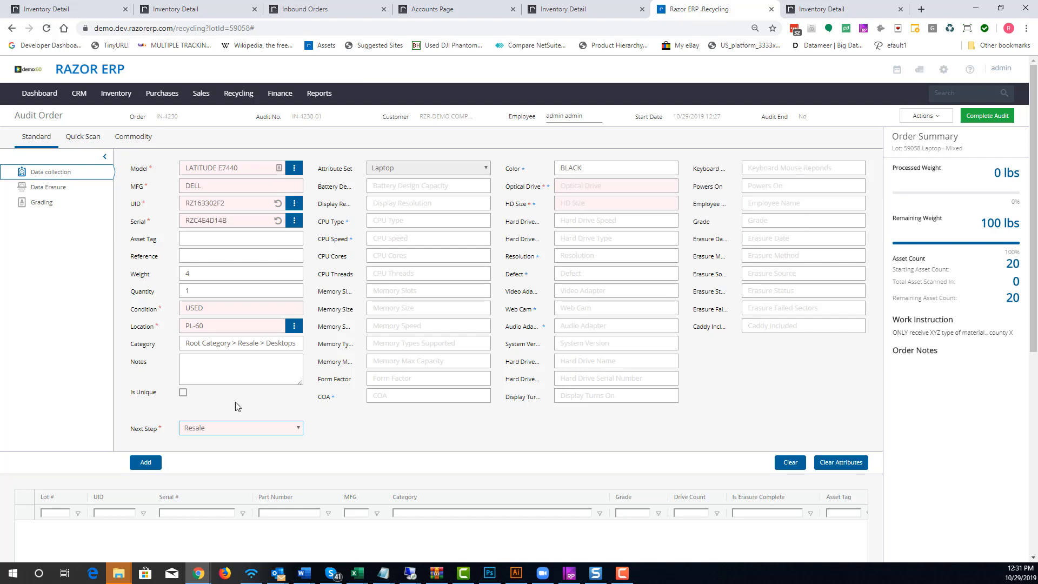
click(223, 427)
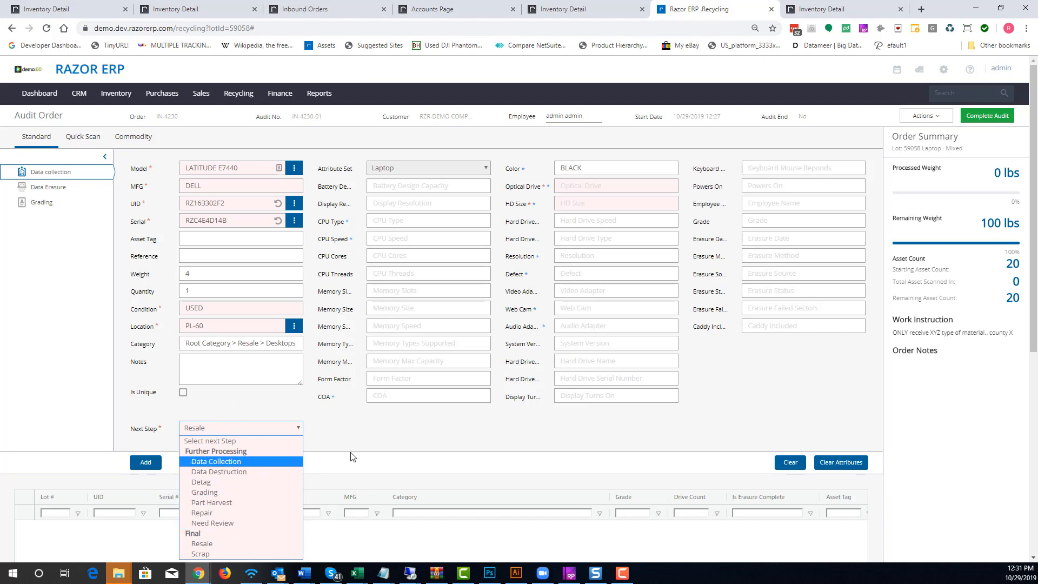
key(Return)
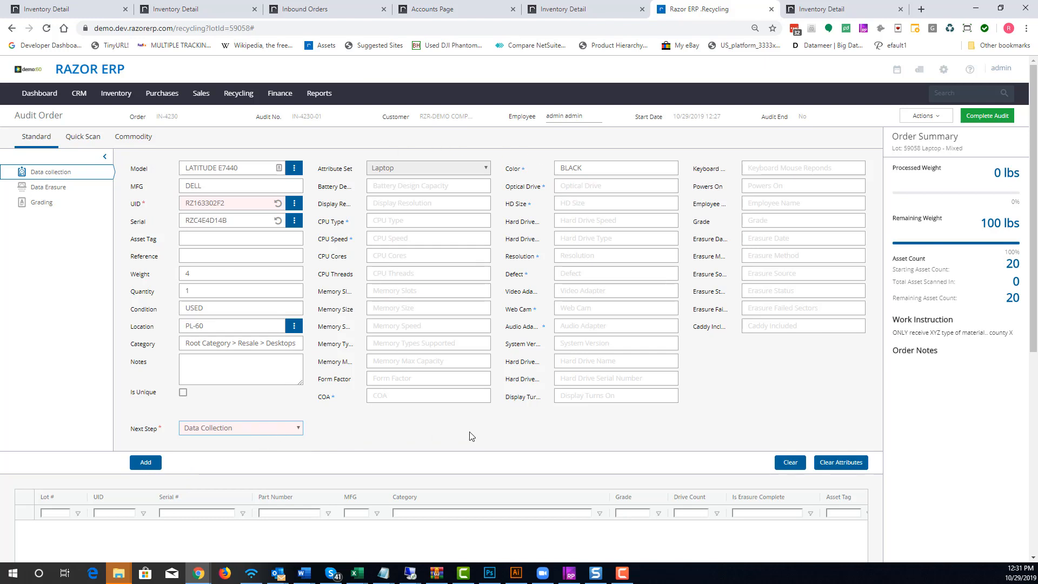
Add the asset to the audit order
click(239, 93)
click(147, 463)
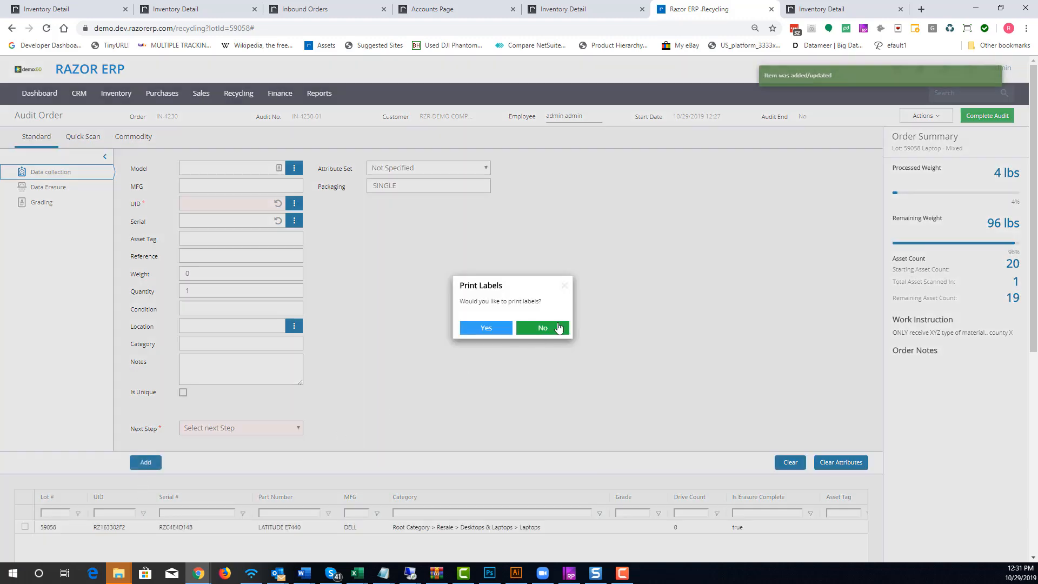
click(557, 327)
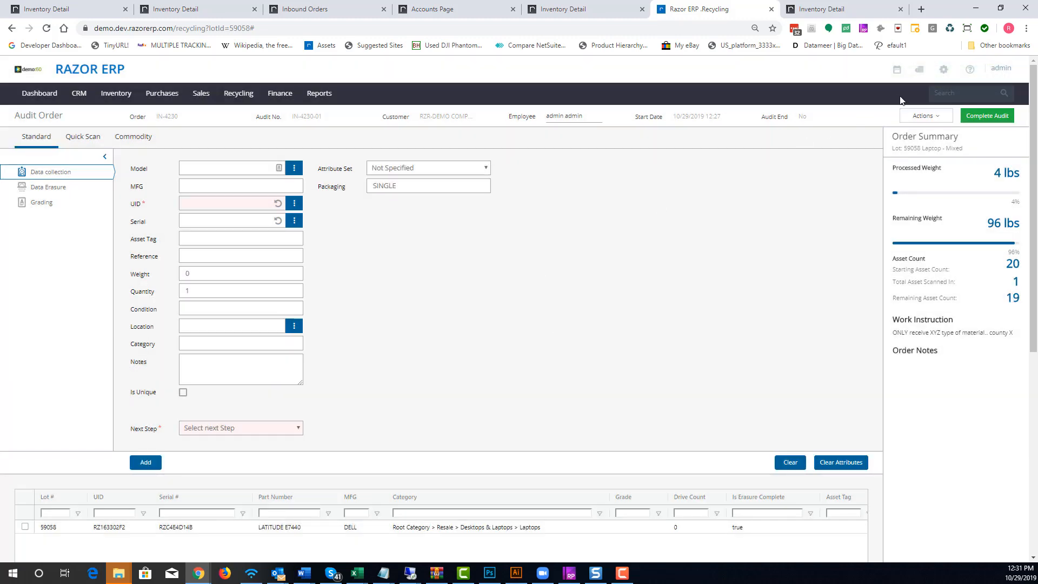
Open the page defaults and set the asset label's print option to Do Not Print, then close the dialog
click(925, 116)
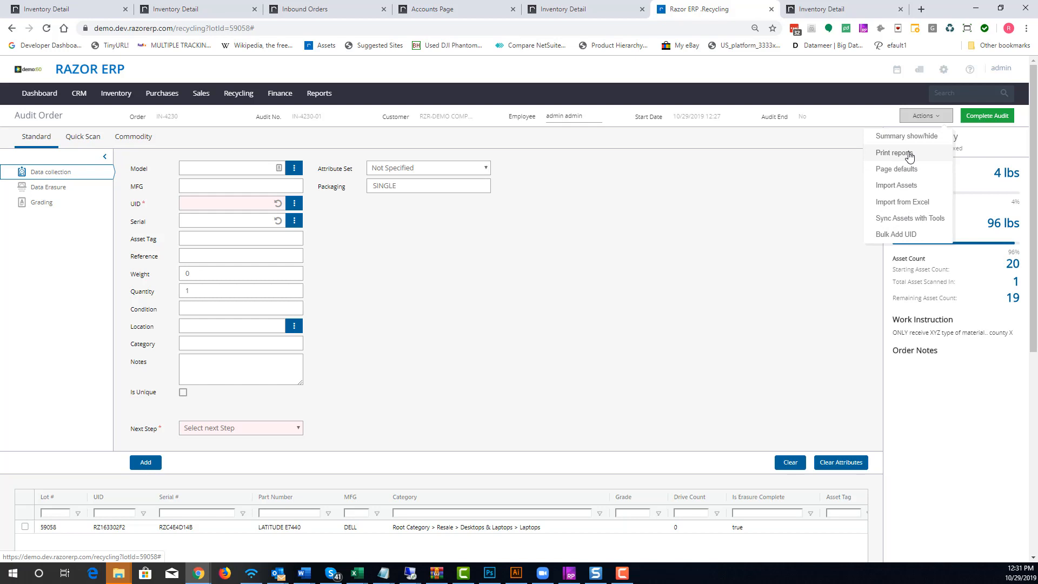
click(900, 169)
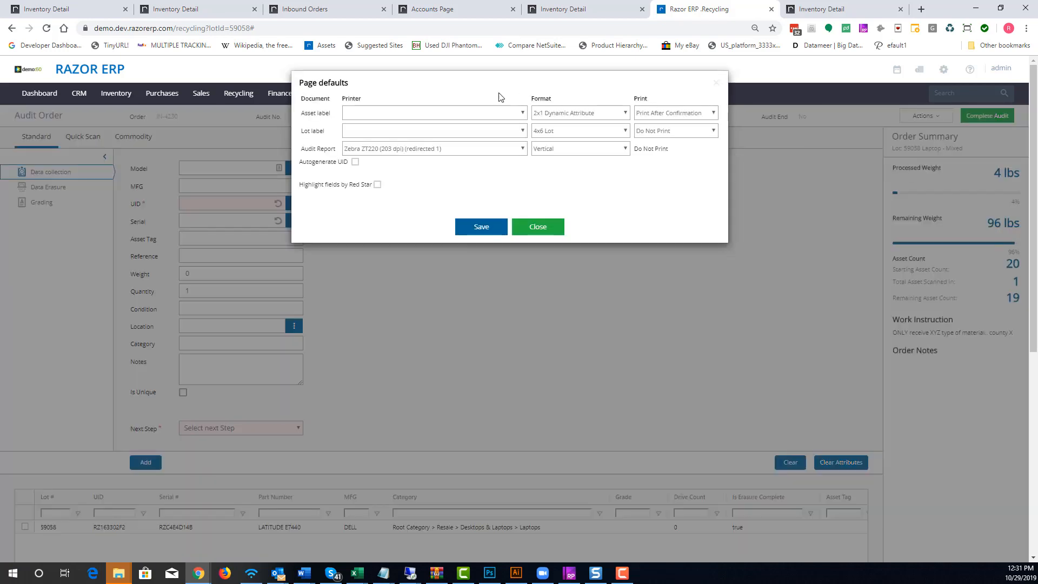
click(439, 112)
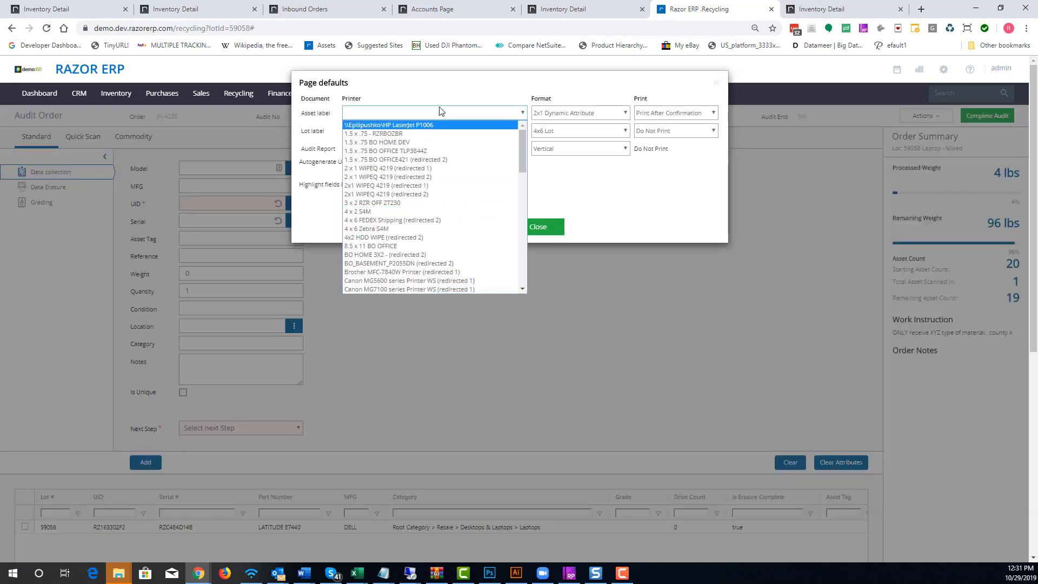
click(450, 89)
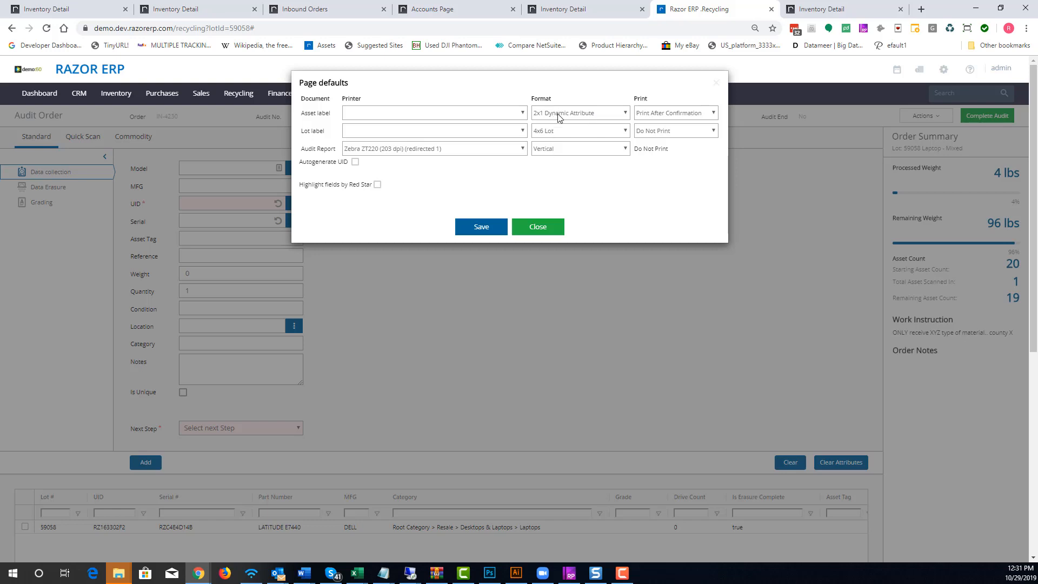
click(692, 115)
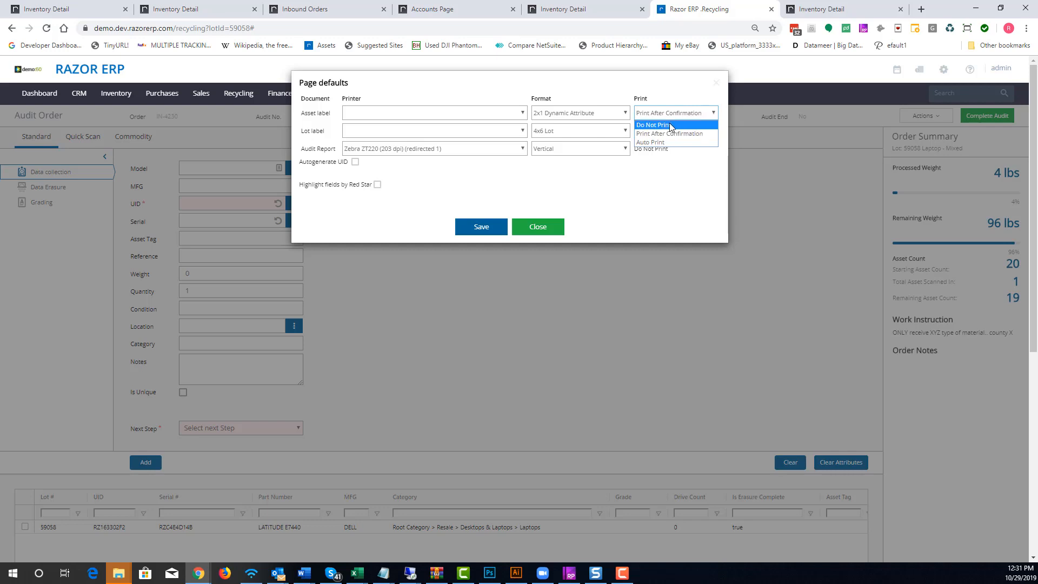
click(670, 125)
click(716, 82)
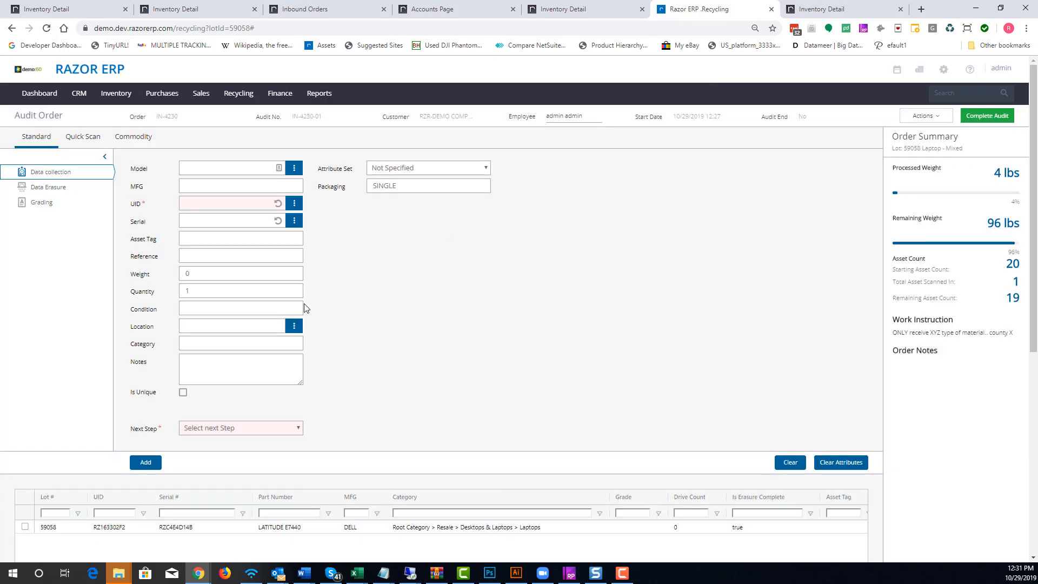
Load the added laptop asset and set its data destruction state to Drive Present
click(104, 528)
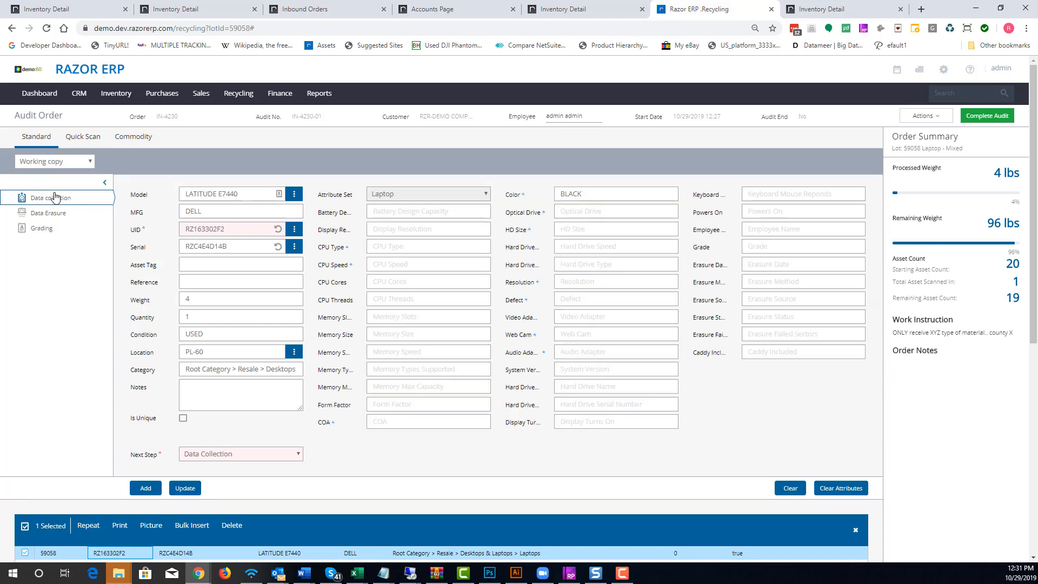
click(87, 216)
click(186, 194)
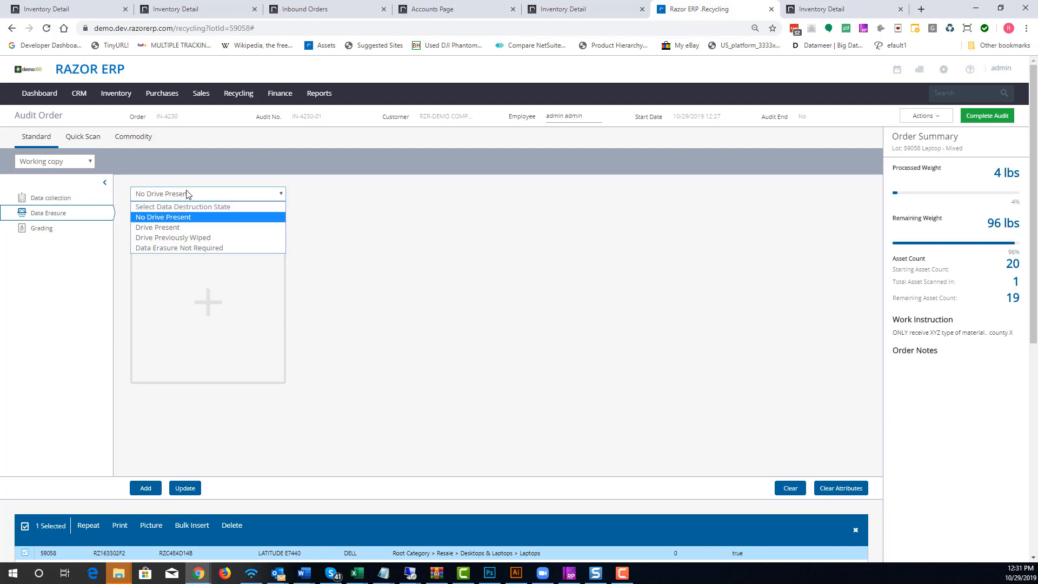
click(177, 232)
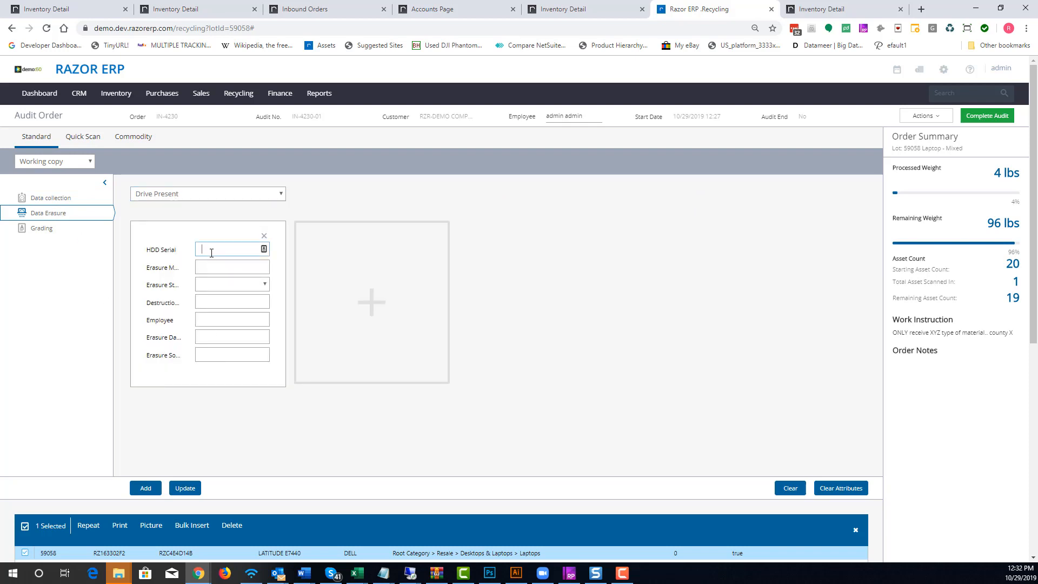
Enter HDD serial 345345345, erasure method Wipe - DOD 3x and erasure status Passed for the drive
text(345345345)
click(224, 265)
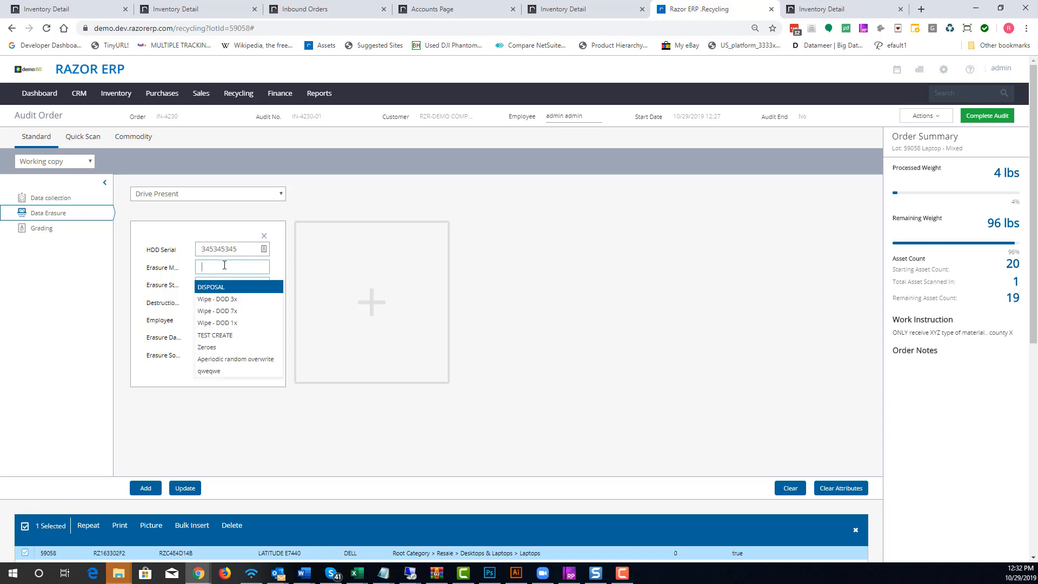
click(220, 299)
click(264, 286)
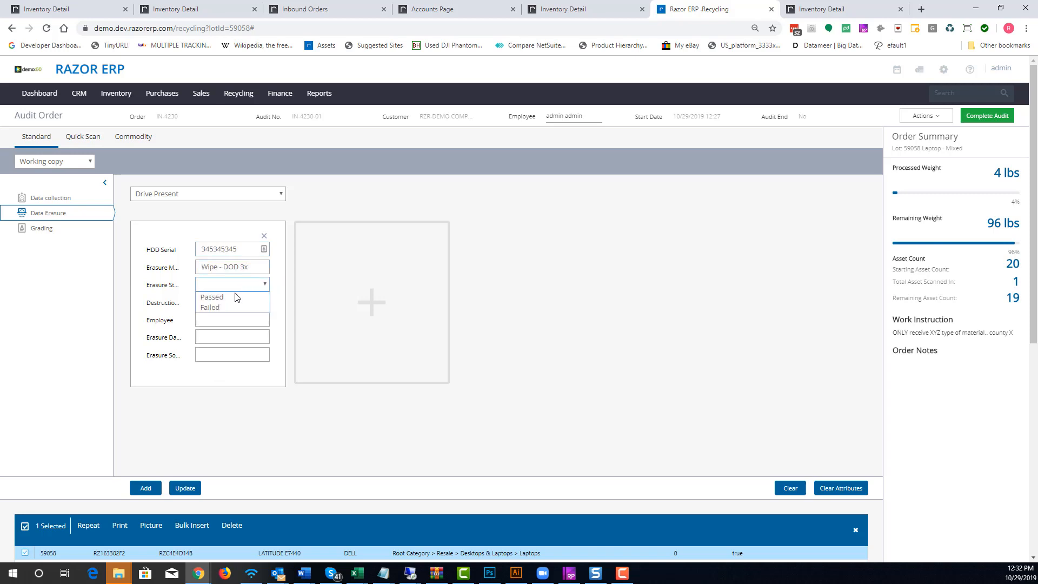
click(225, 297)
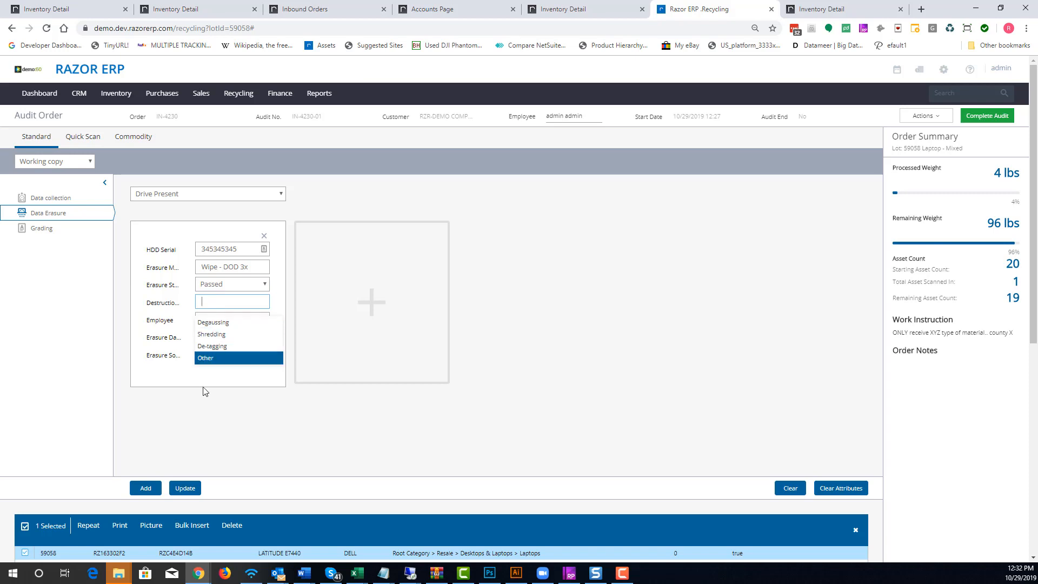
Choose the erasing employee and set the erasure date to 10/29/2019
click(216, 320)
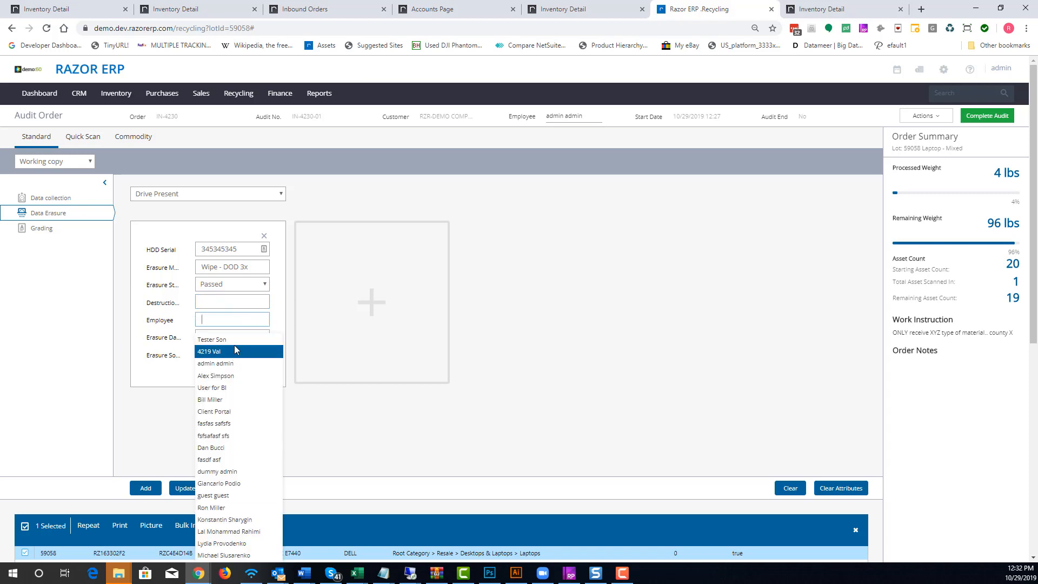
click(222, 340)
click(205, 336)
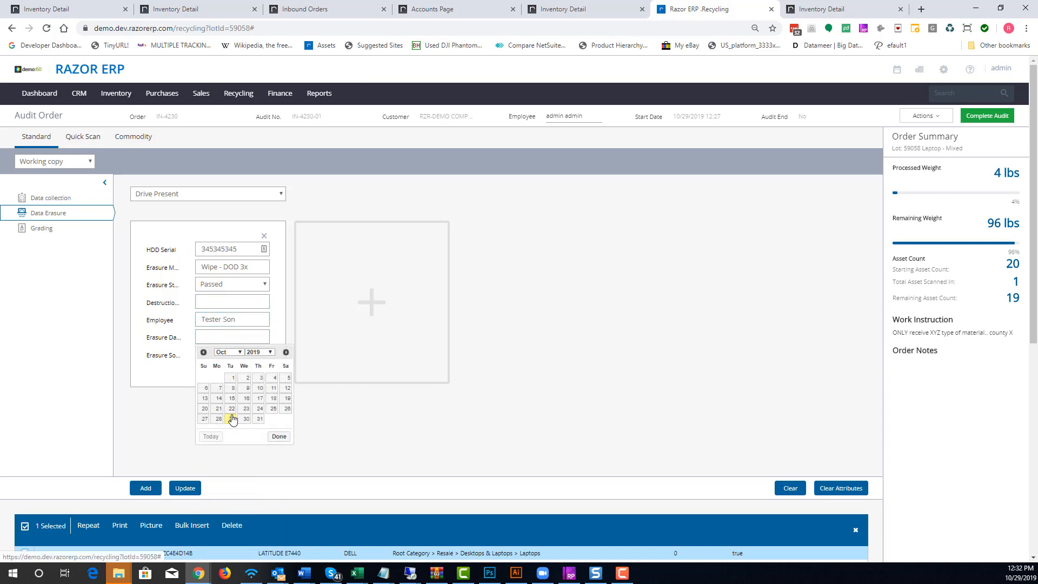
click(231, 419)
click(231, 353)
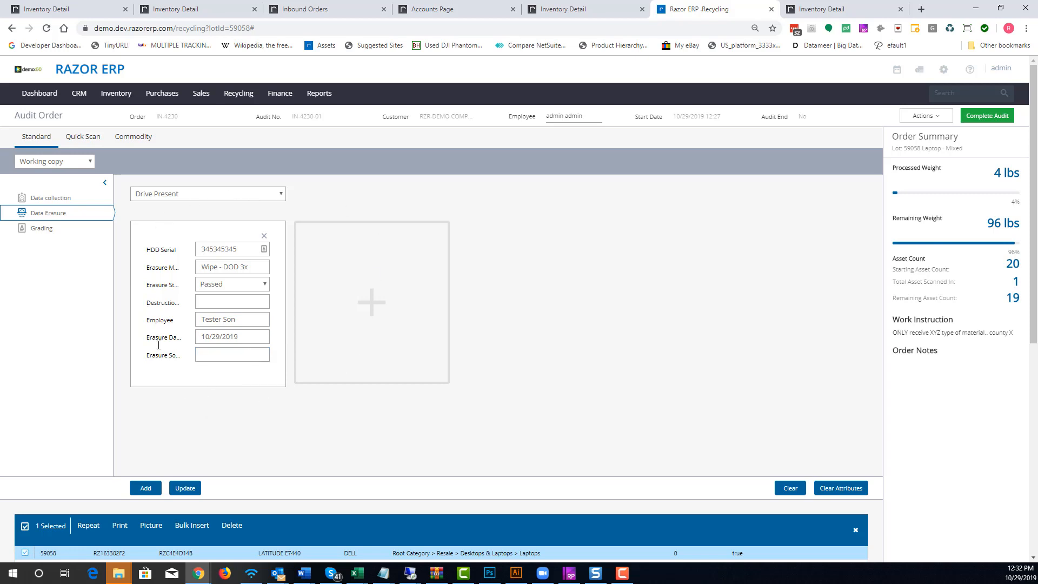
click(352, 236)
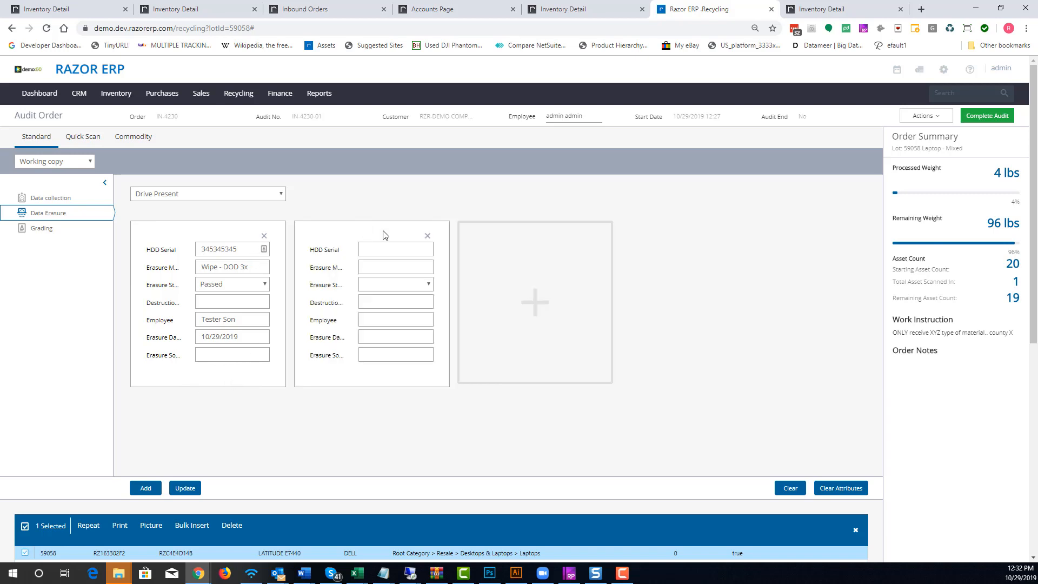
click(493, 230)
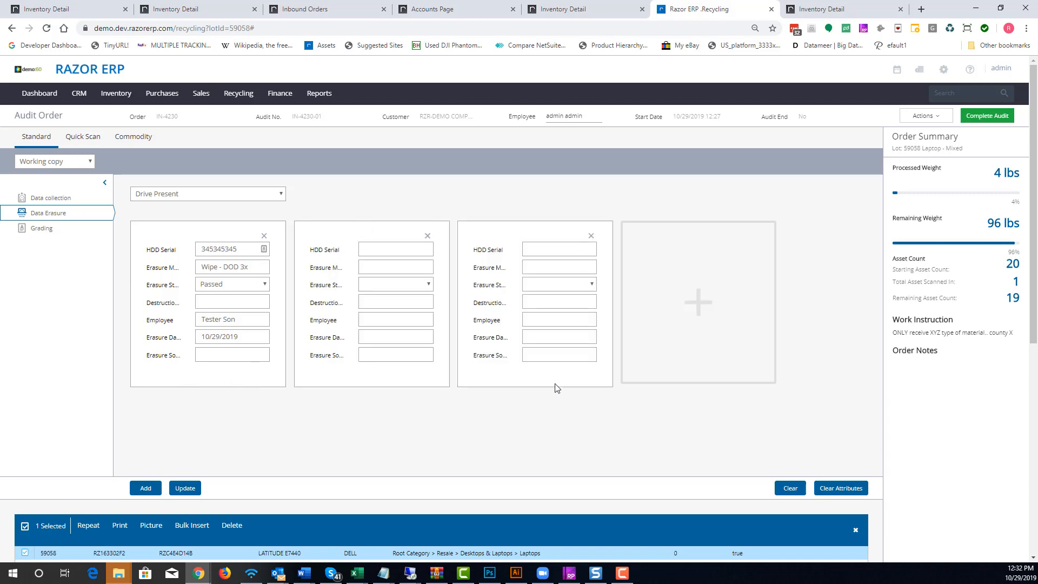
click(591, 236)
click(428, 236)
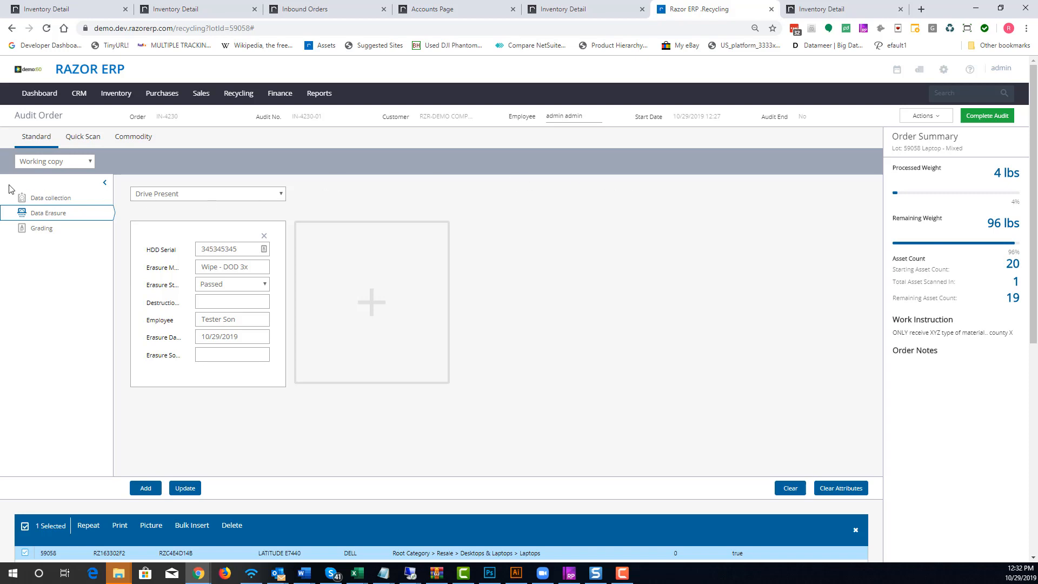
Review the asset's Data collection, Data Erasure and Grading sections
click(51, 199)
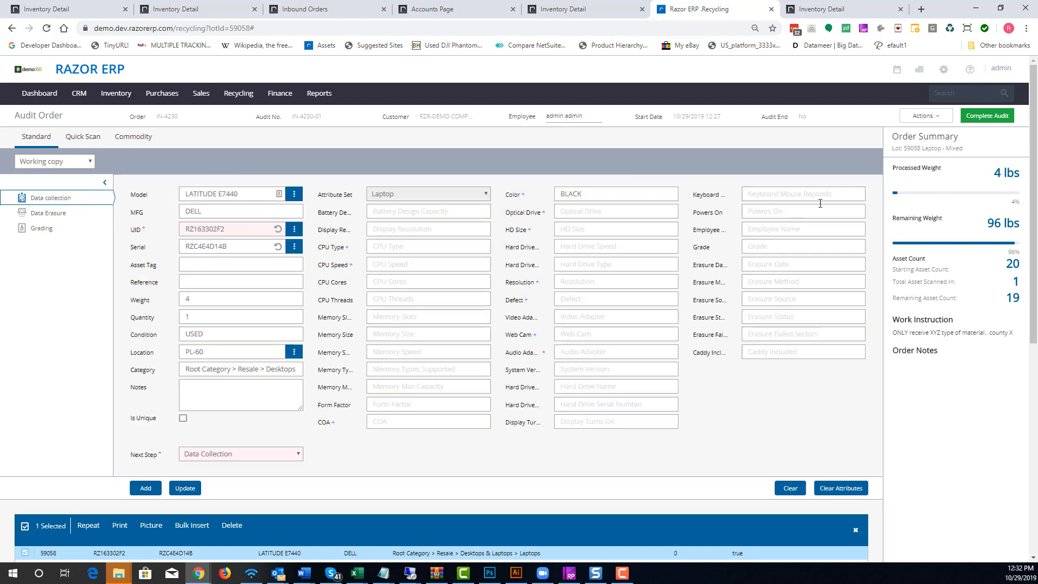
click(231, 233)
click(926, 116)
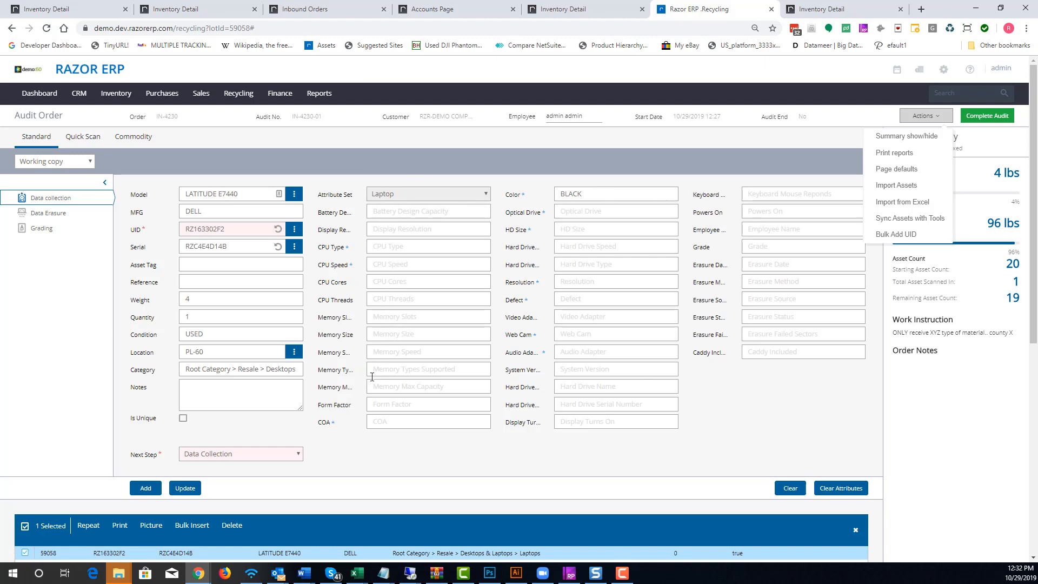
click(53, 216)
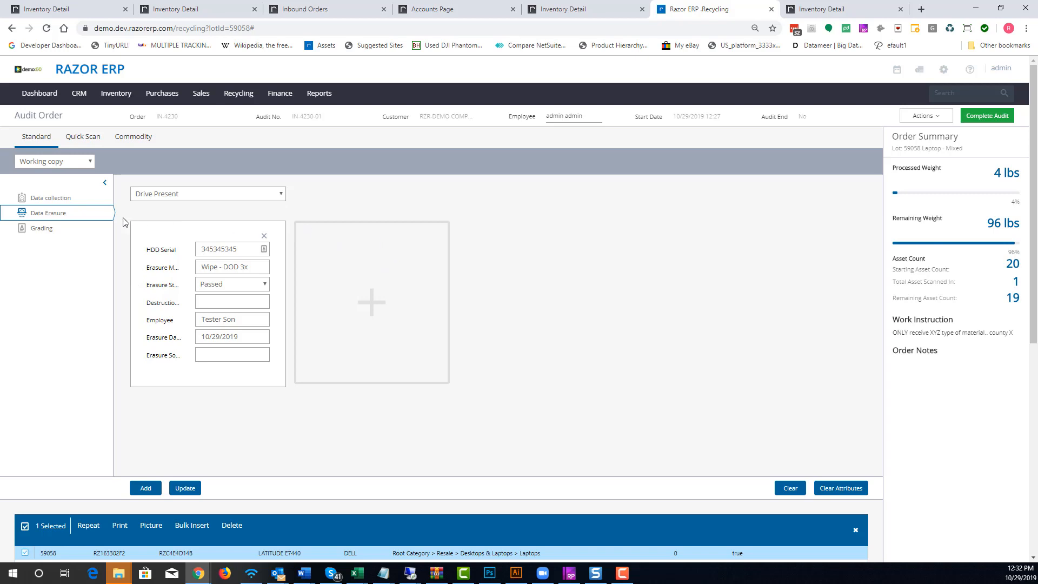
click(43, 229)
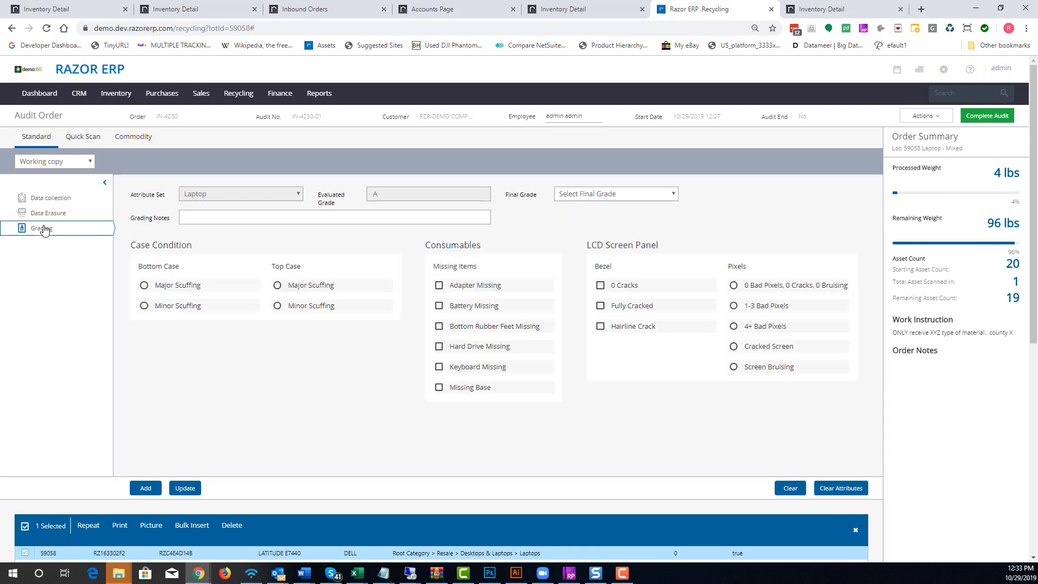
click(58, 201)
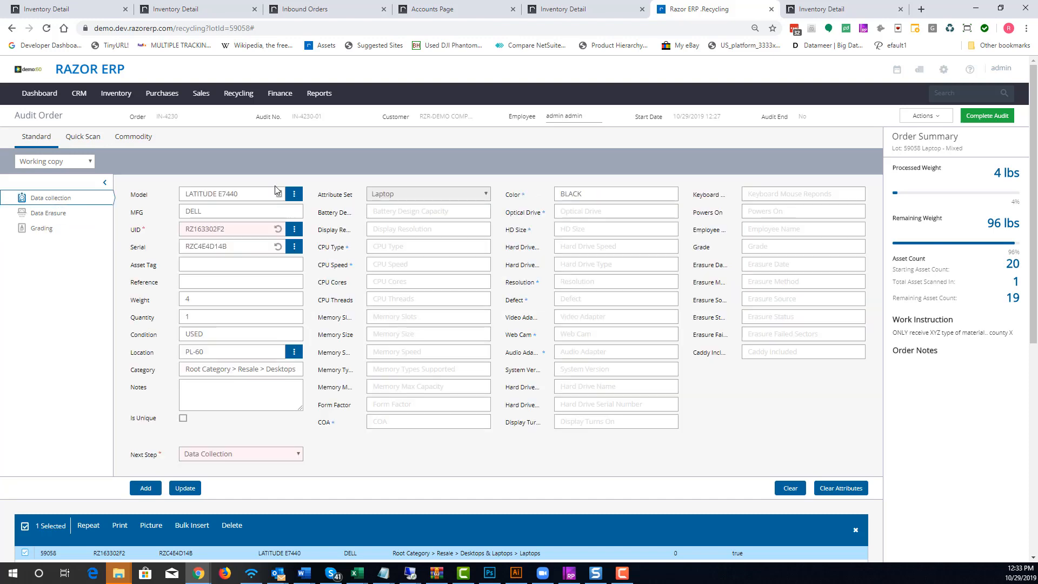
click(44, 228)
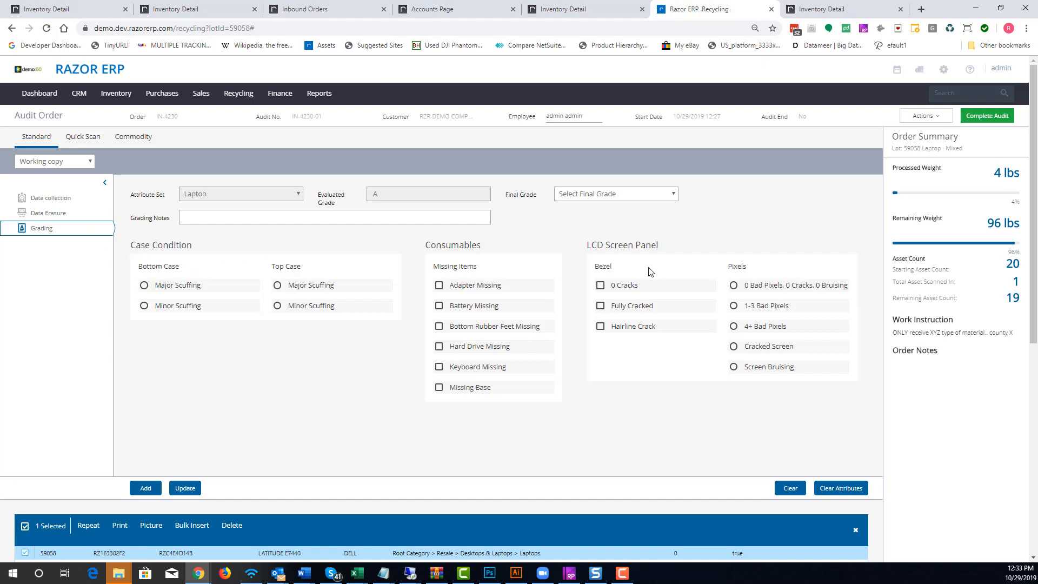
Grade the asset with Major Scuffing on bottom and top case, Adapter Missing, and 1-3 Bad Pixels
drag(136, 244, 192, 245)
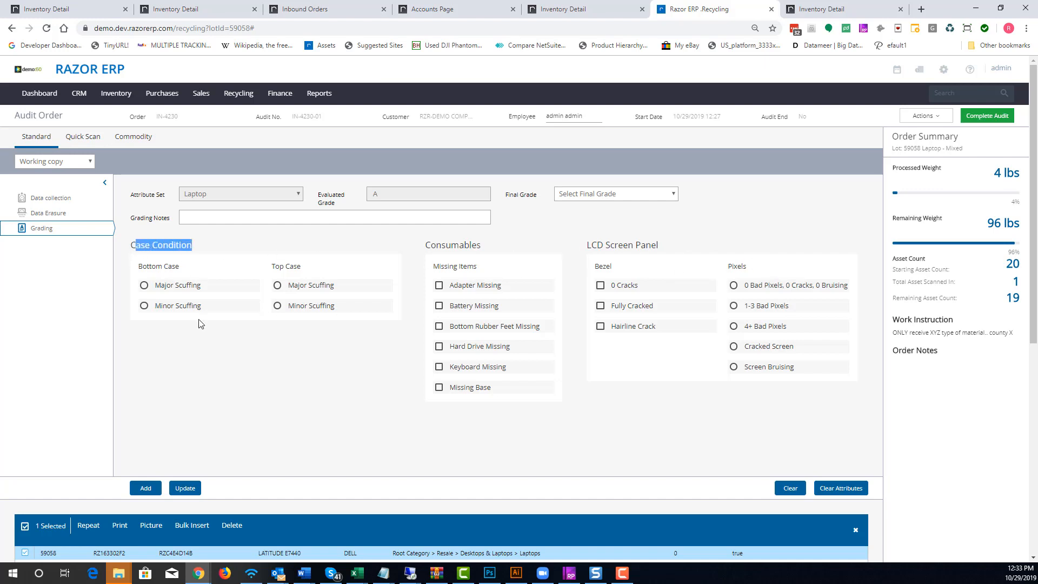
click(161, 287)
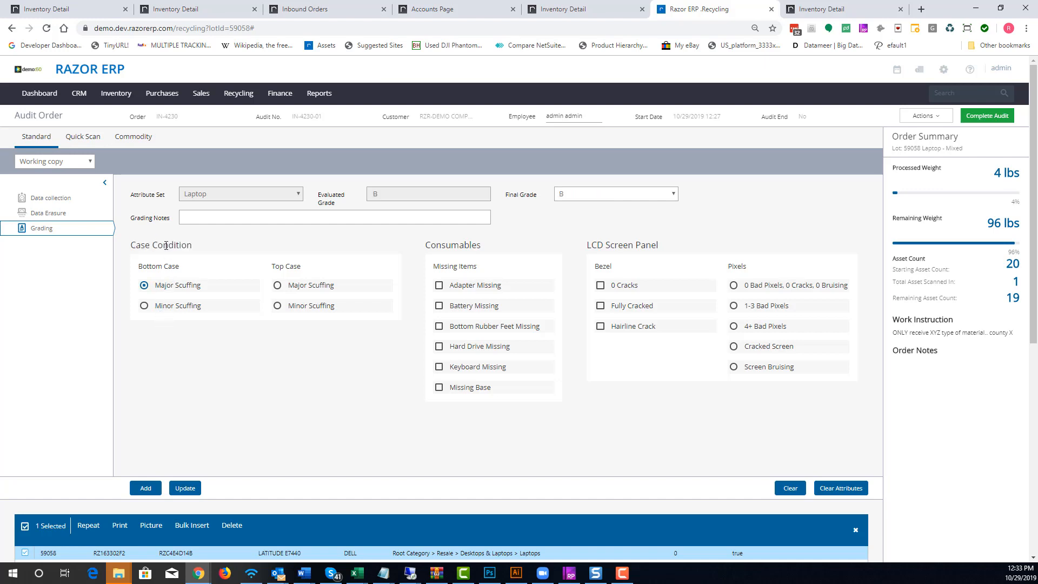
click(167, 287)
click(176, 288)
click(312, 288)
click(313, 287)
click(478, 289)
click(780, 312)
Update the asset and decline printing labels
click(184, 489)
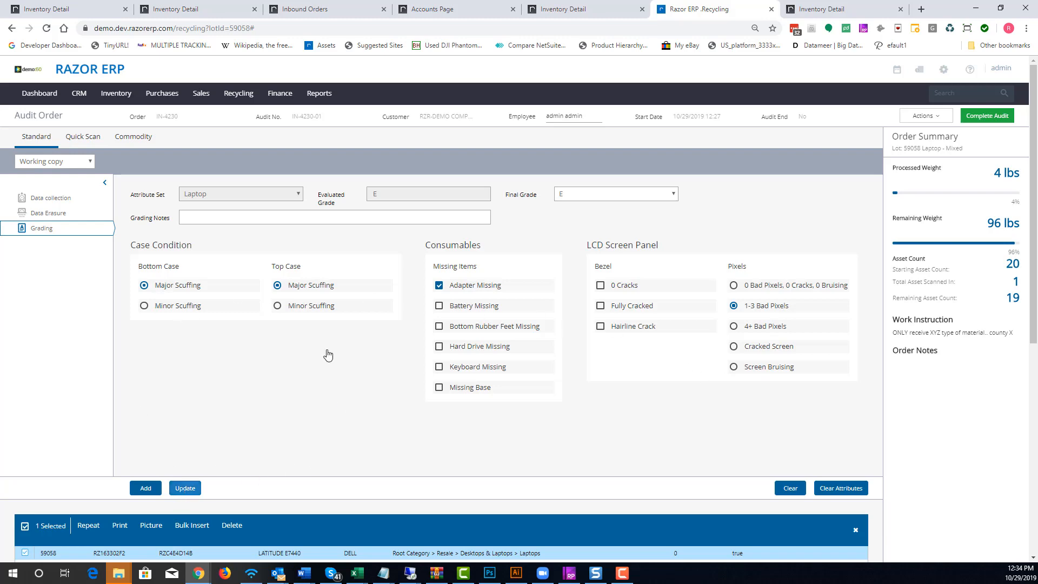
click(58, 201)
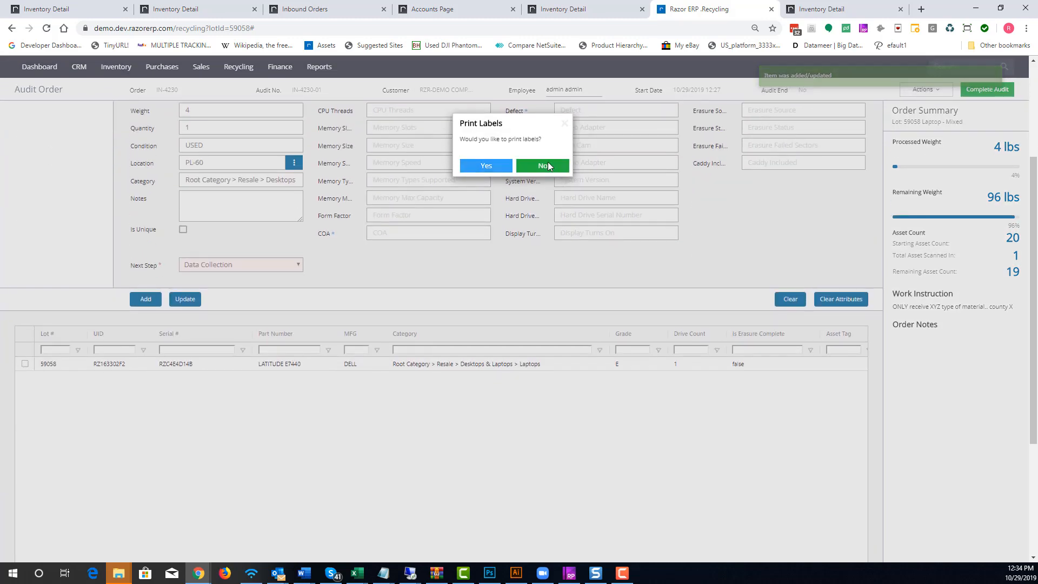
click(544, 167)
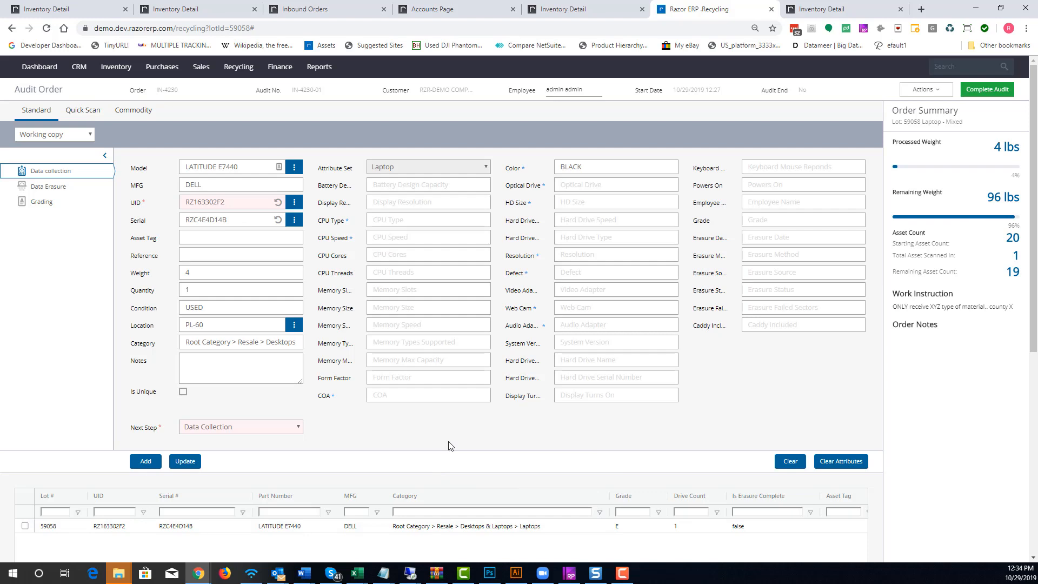
Select the asset and bulk-insert 5 copies with auto-generated UIDs and serial numbers
click(25, 526)
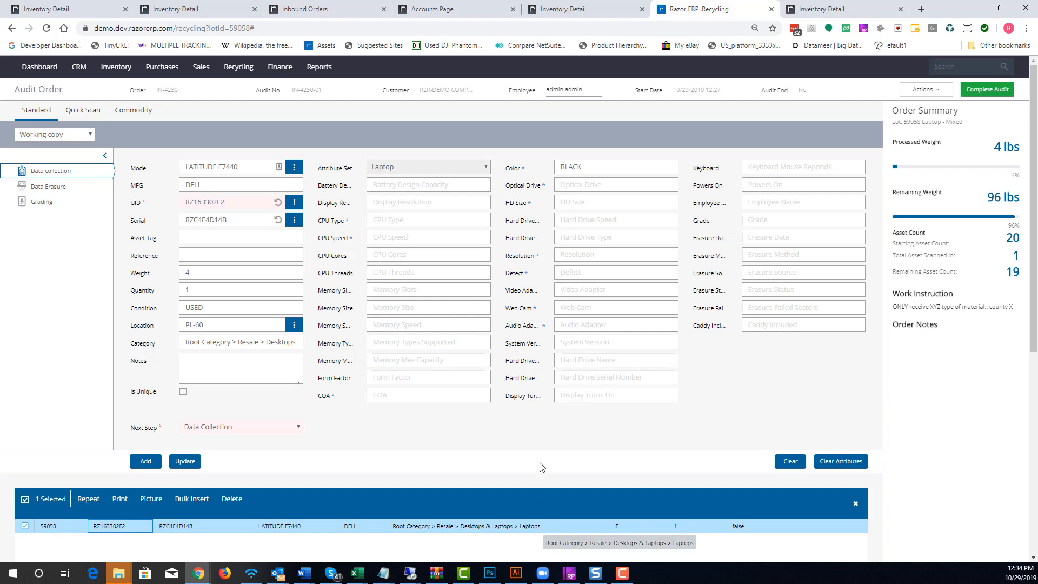
click(541, 449)
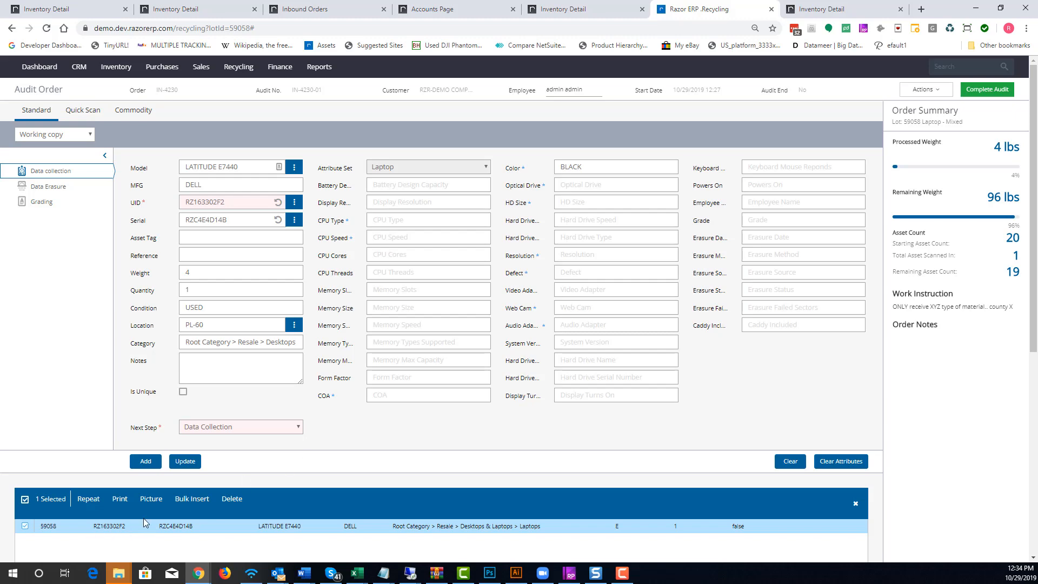
click(190, 499)
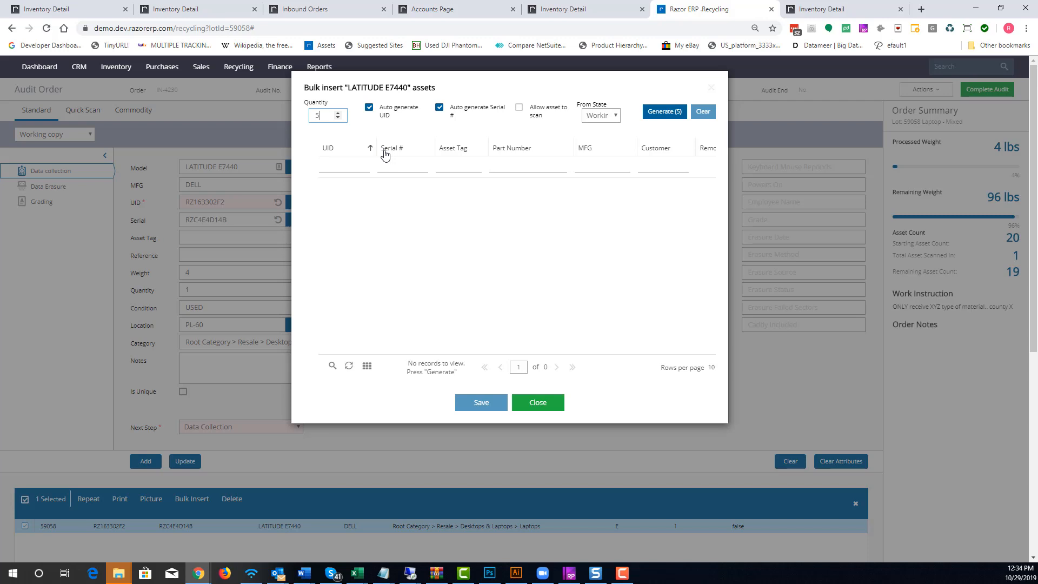
click(645, 117)
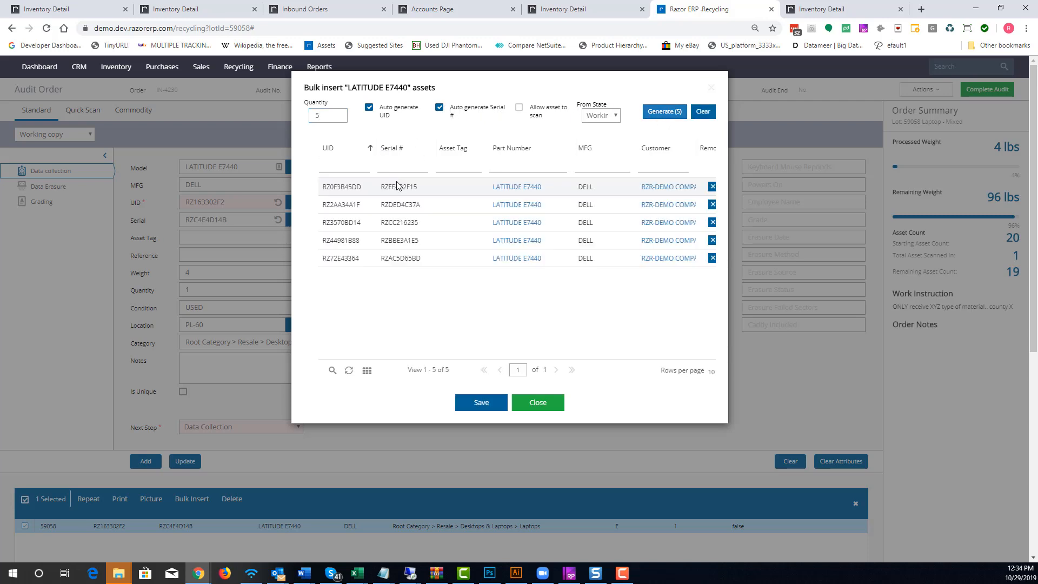
Clear the generated rows, turn off auto-generated serial numbers, and regenerate the 5 assets
click(701, 111)
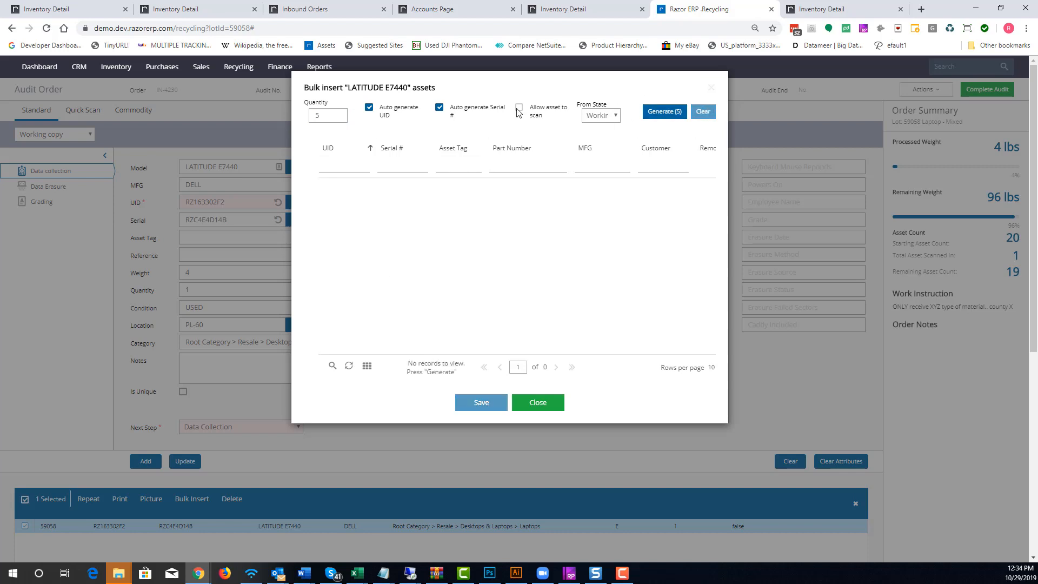
click(474, 110)
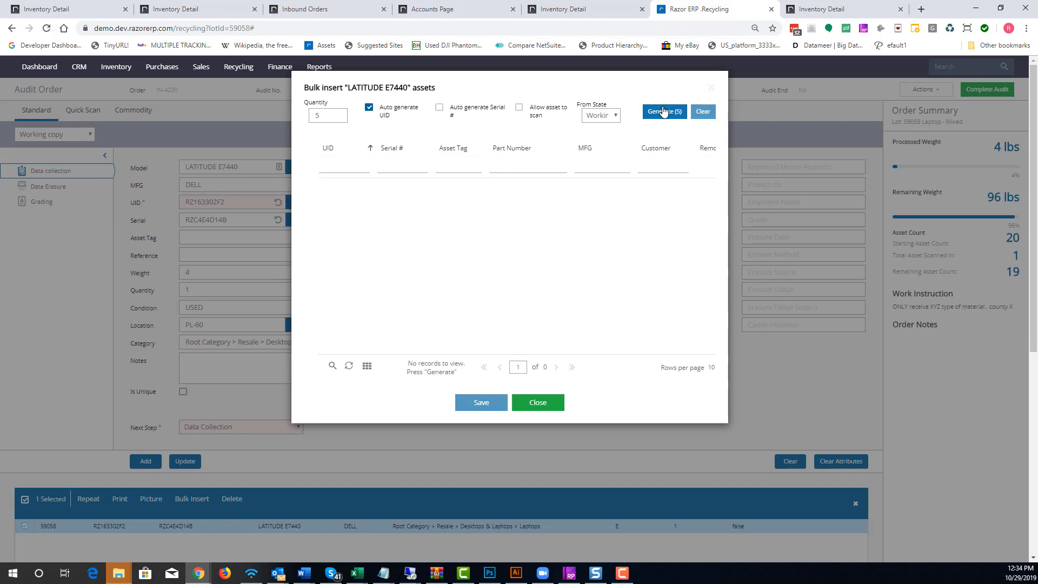
click(664, 111)
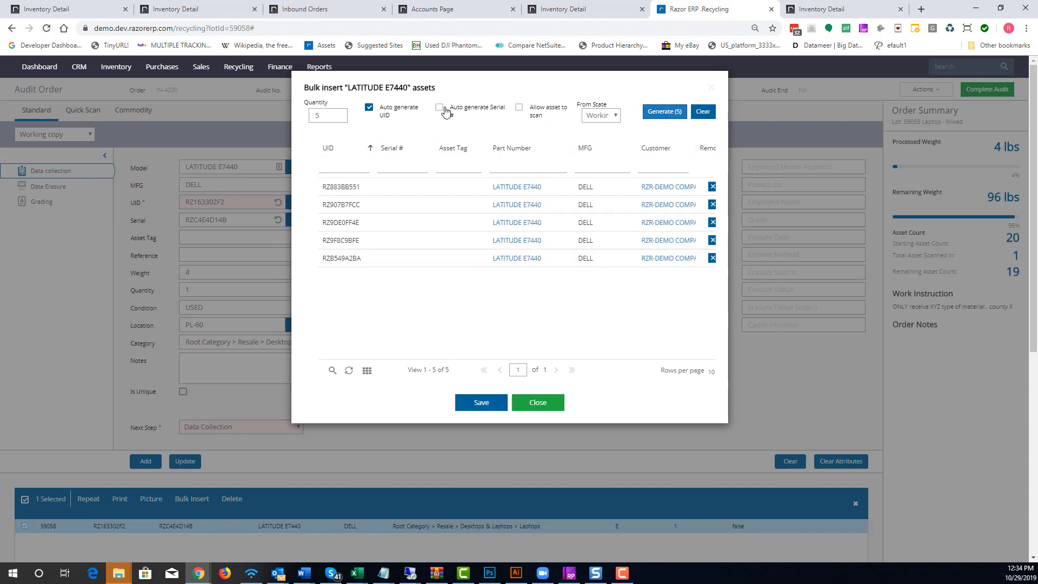
Enter serials 345345345gg, 53g45g45g45g, sdfsdfsdfsdfdfd44, sdfsdfsdfsdf444 and dsfsdfsdf45345345 for the five assets, save, and skip label printing
click(396, 188)
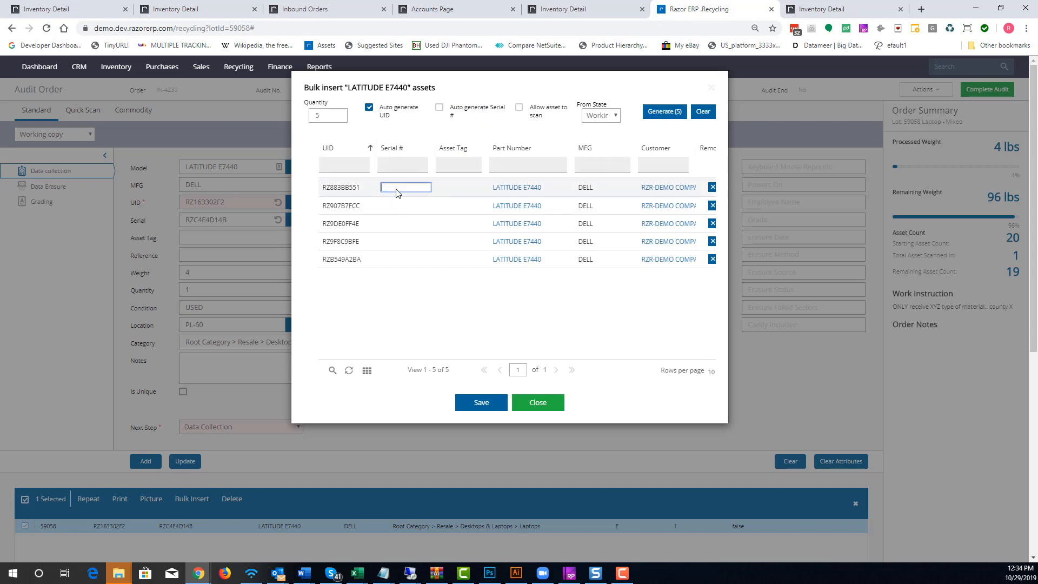
text(345345345gg)
key(Return)
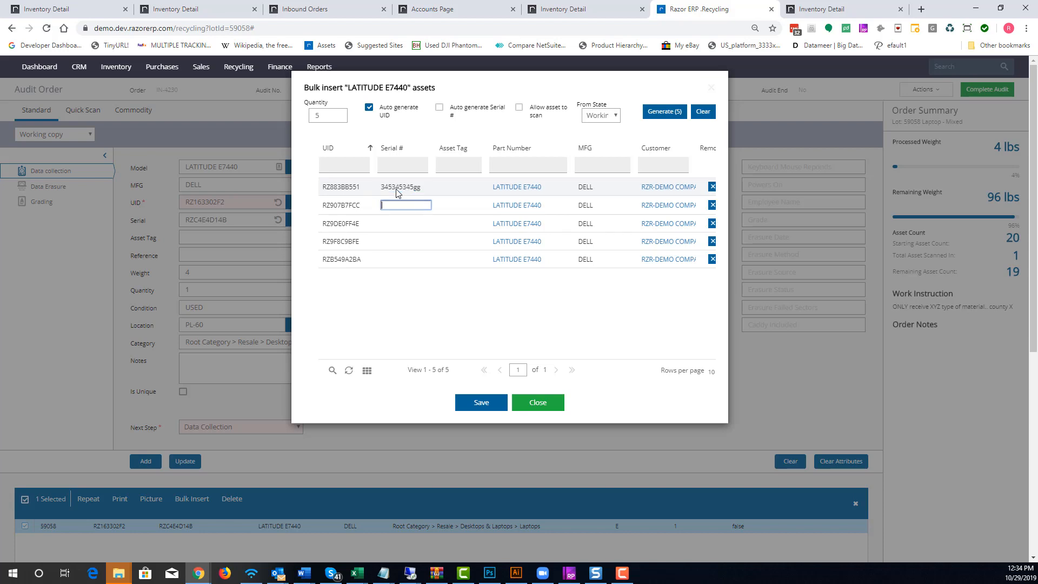
text(53g45g45g45g)
key(Return)
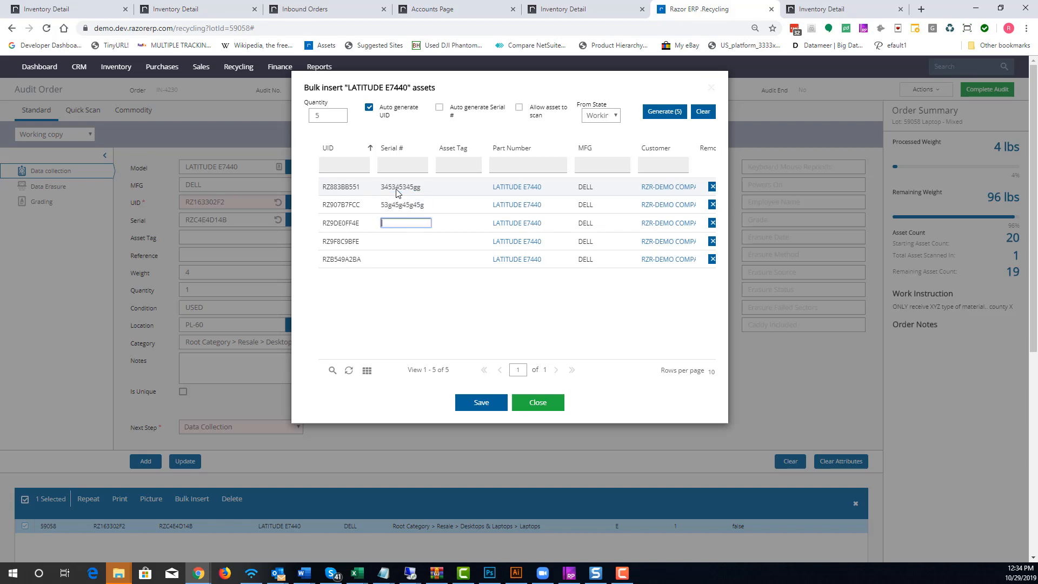
text(sdfsdfsdfsdfdfd44)
key(Return)
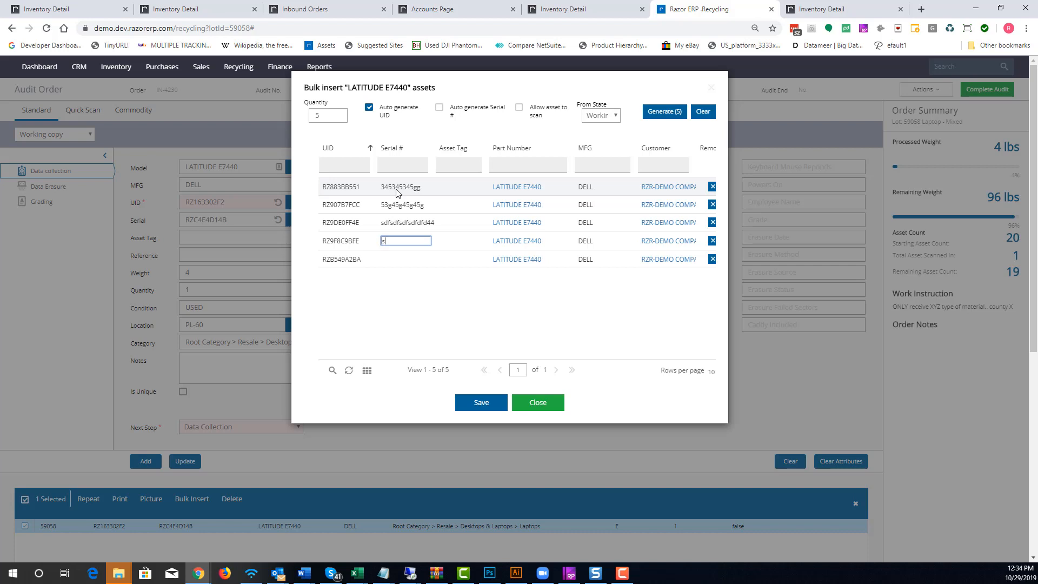
text(sdfsdfsdfsdf444)
key(Return)
text(dsf)
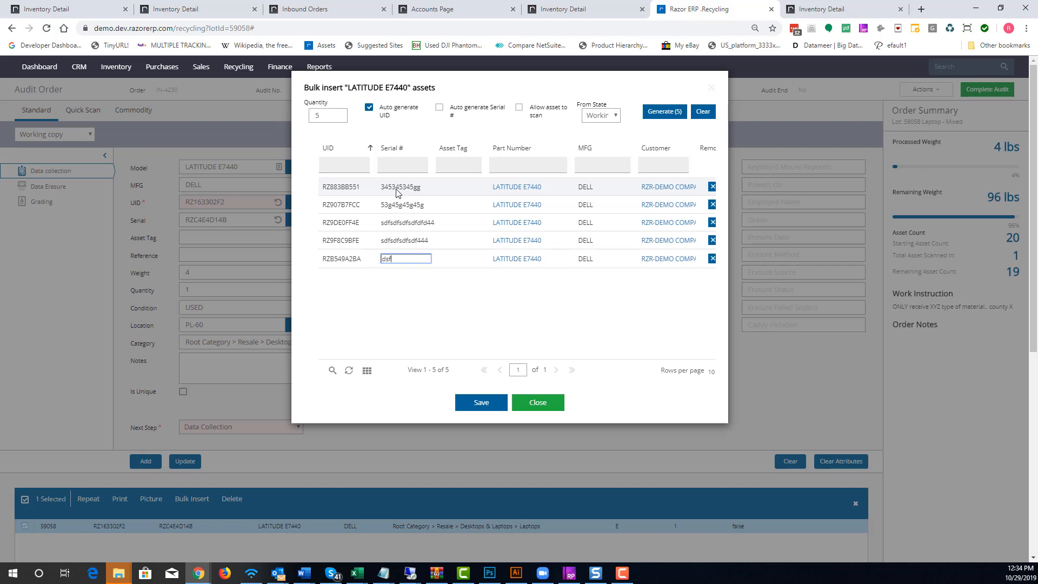
text(sdfsdf45345345)
key(Return)
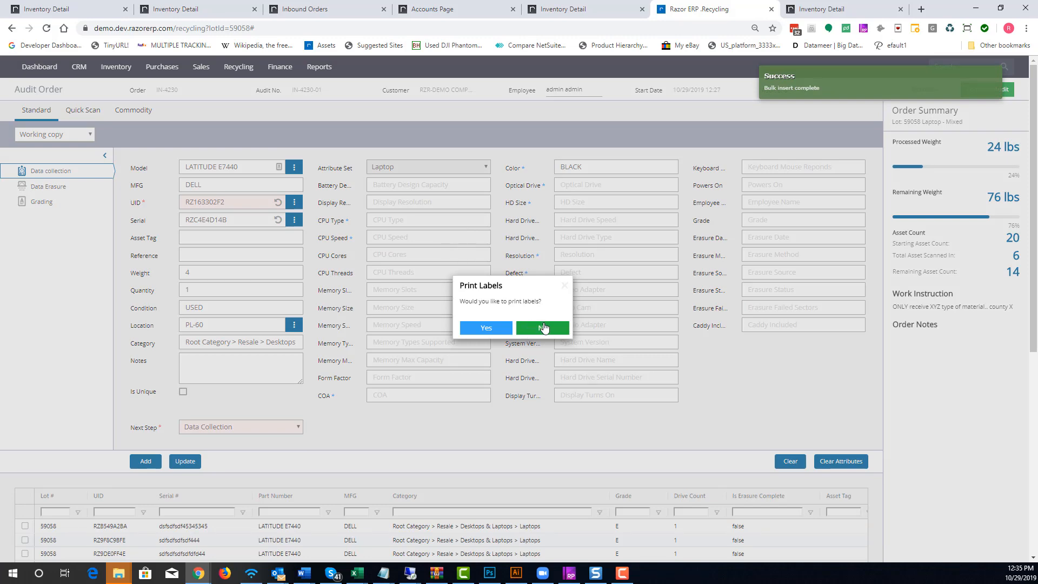
click(543, 328)
Review the newly inserted assets in the lot's asset list
scroll(616, 299, down, 3)
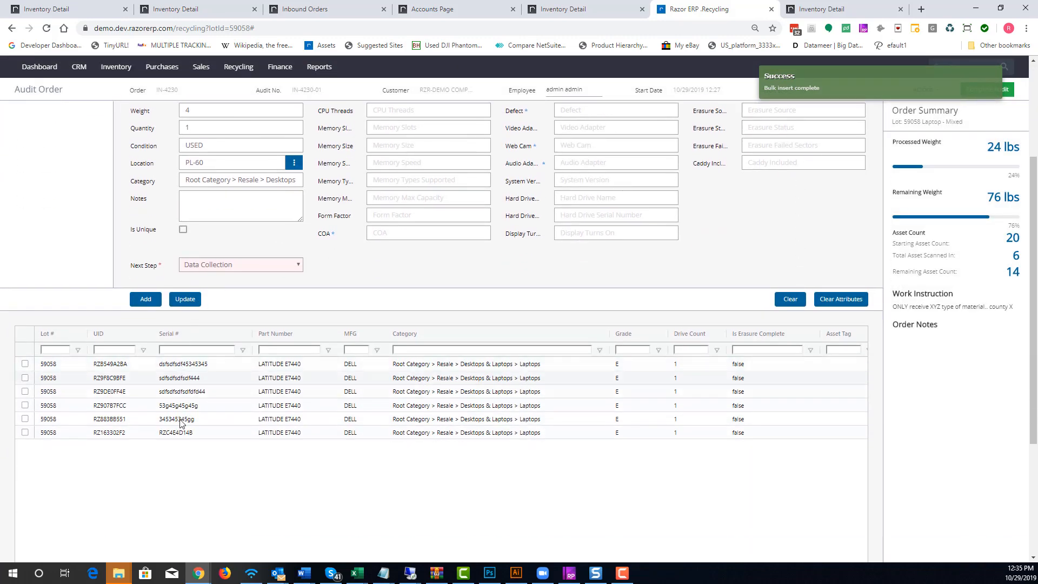
scroll(183, 449, down, 3)
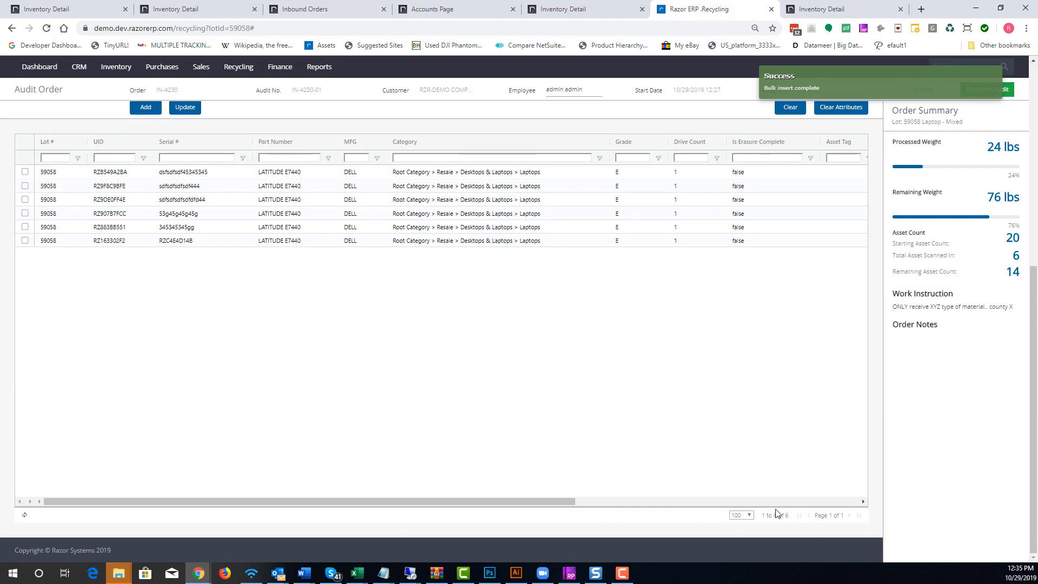
scroll(777, 513, up, 7)
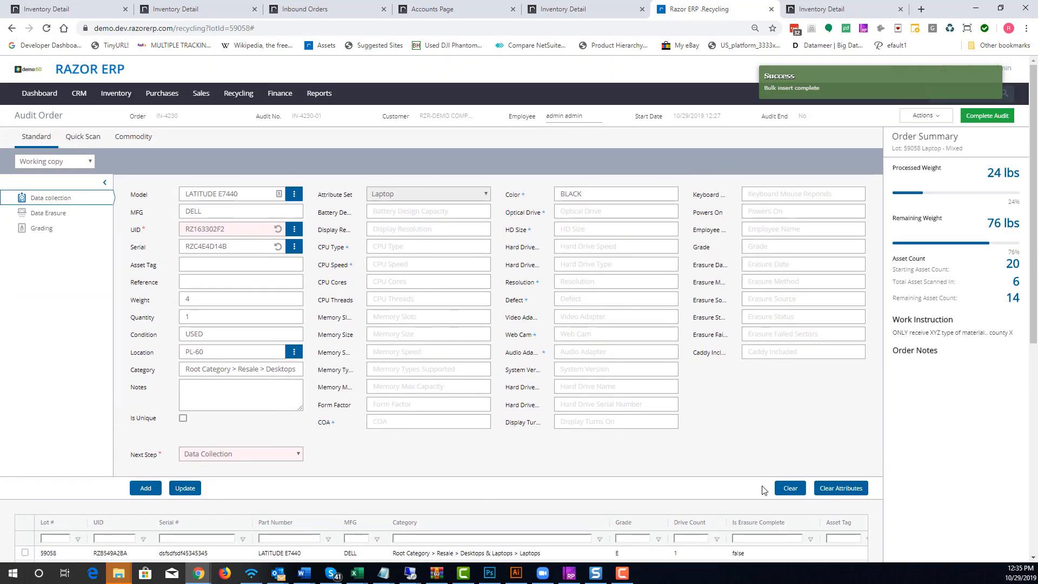
Clear the asset entry form and examine the order summary's weights and asset counts
click(789, 489)
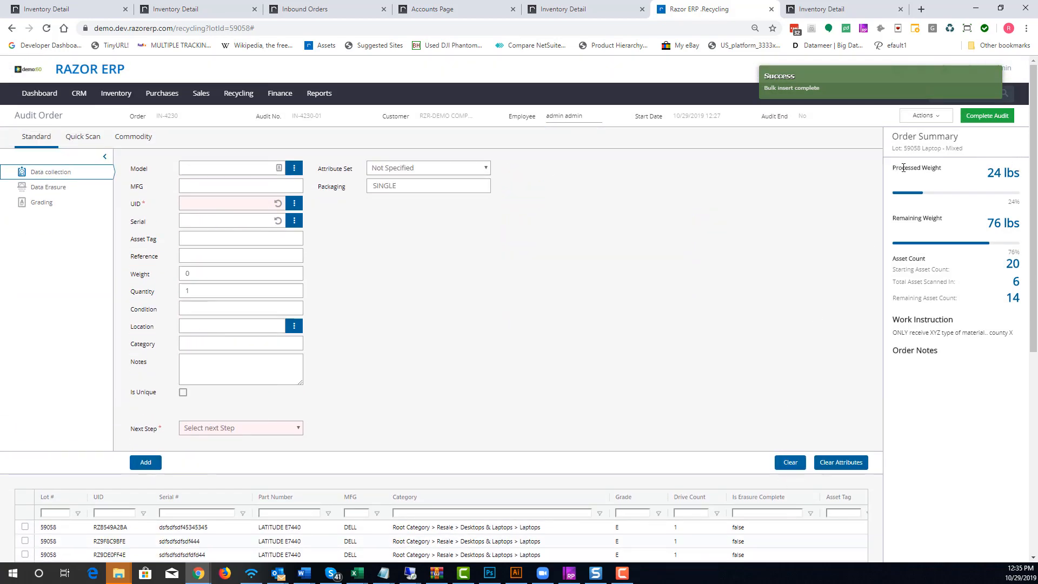
drag(893, 167, 952, 169)
drag(1023, 177, 980, 177)
click(1017, 223)
triple_click(1017, 224)
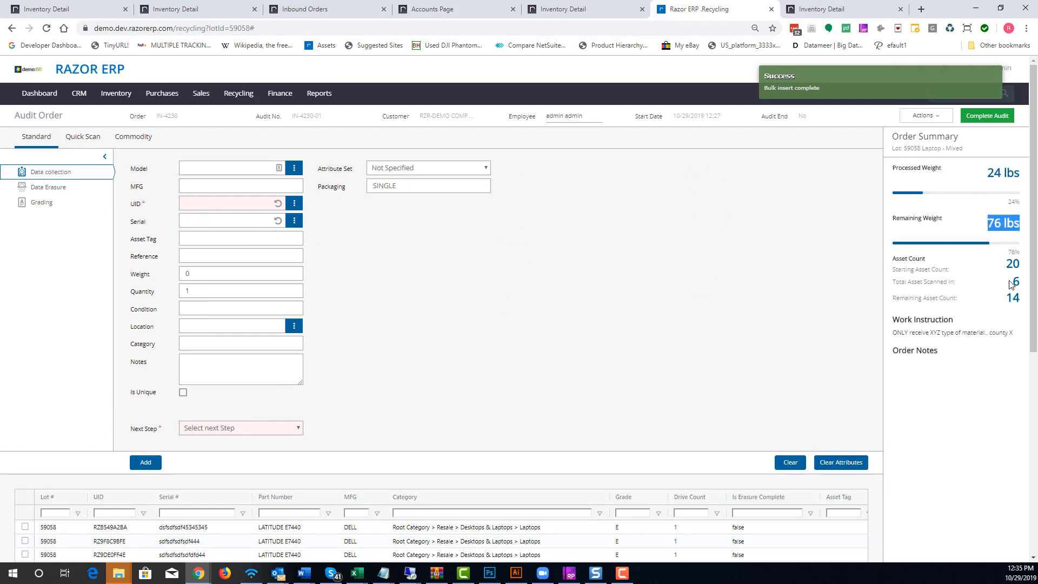
drag(1011, 285, 968, 303)
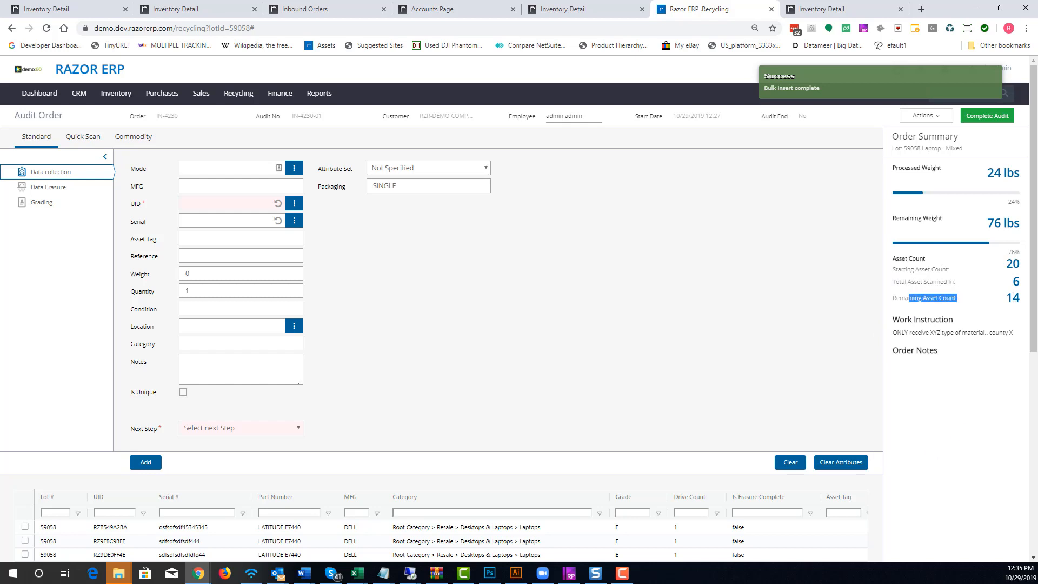
drag(1025, 261, 1005, 265)
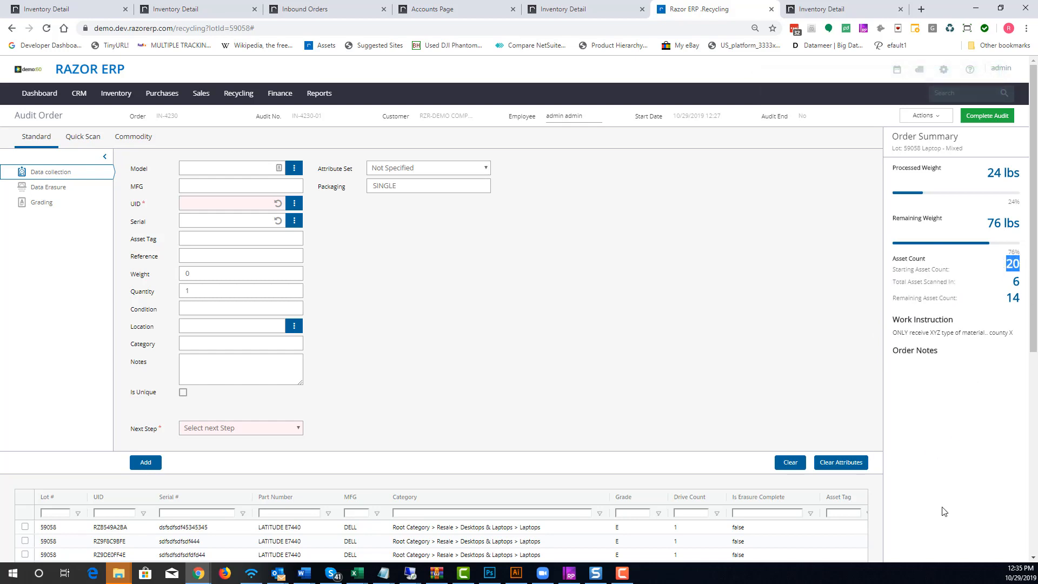
Hide the order summary panel
click(926, 117)
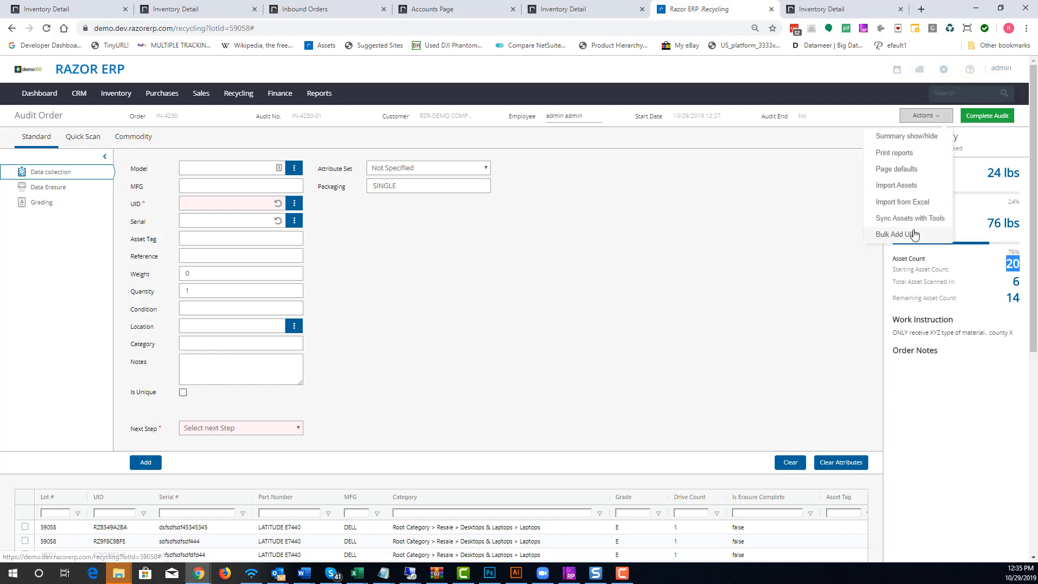
click(906, 136)
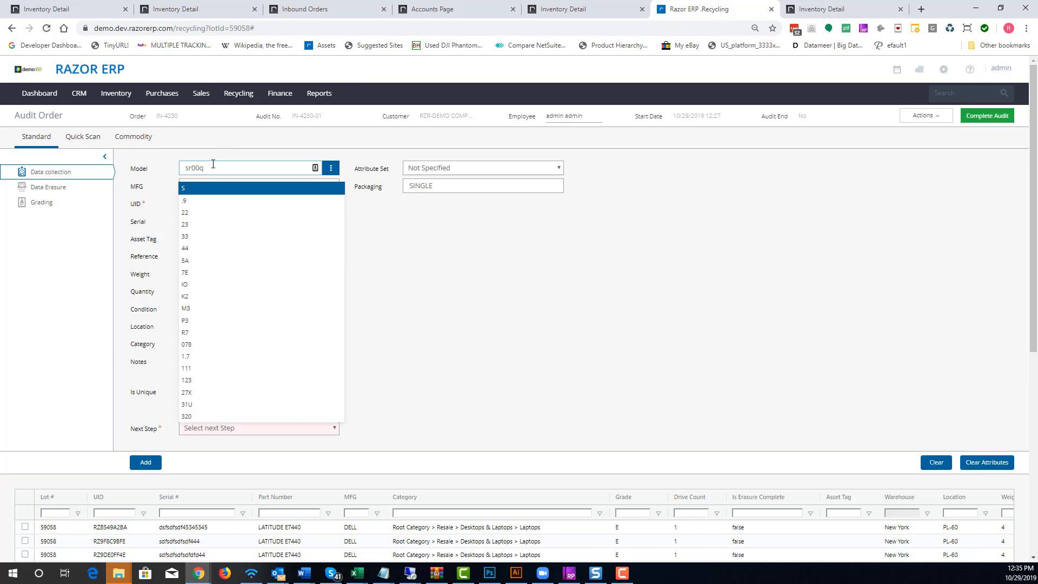
Add an SR00Q asset with generated UID and serial, USED condition, eCommerce location and Resale next step, skipping labels
click(207, 191)
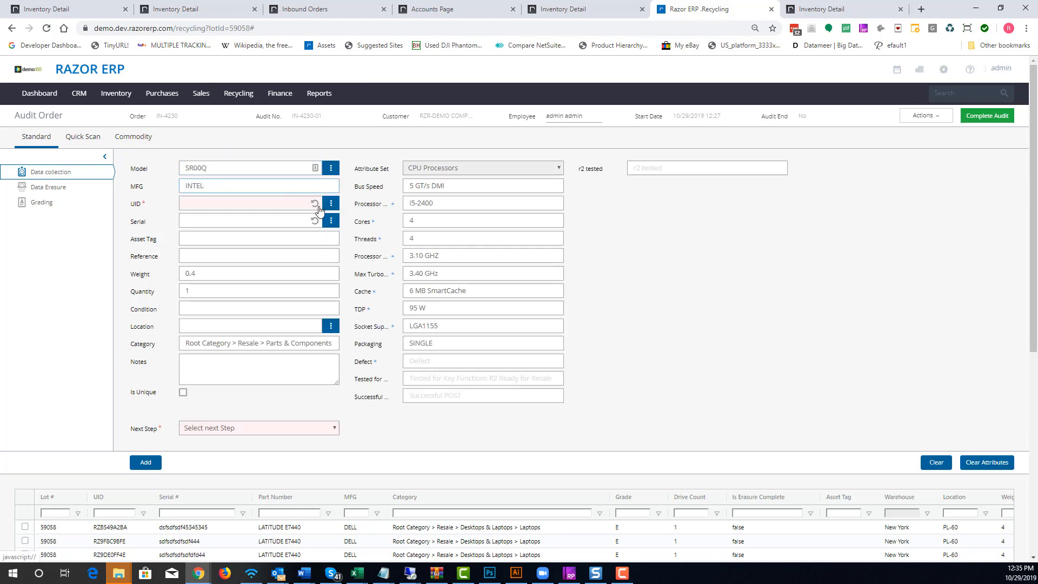
click(314, 203)
click(315, 221)
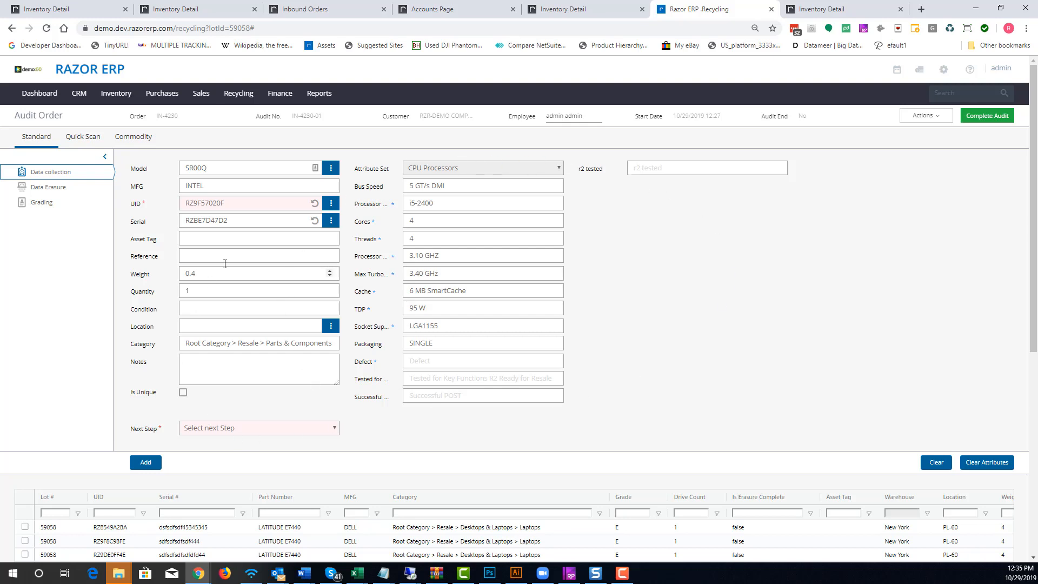
click(204, 307)
click(203, 341)
click(256, 327)
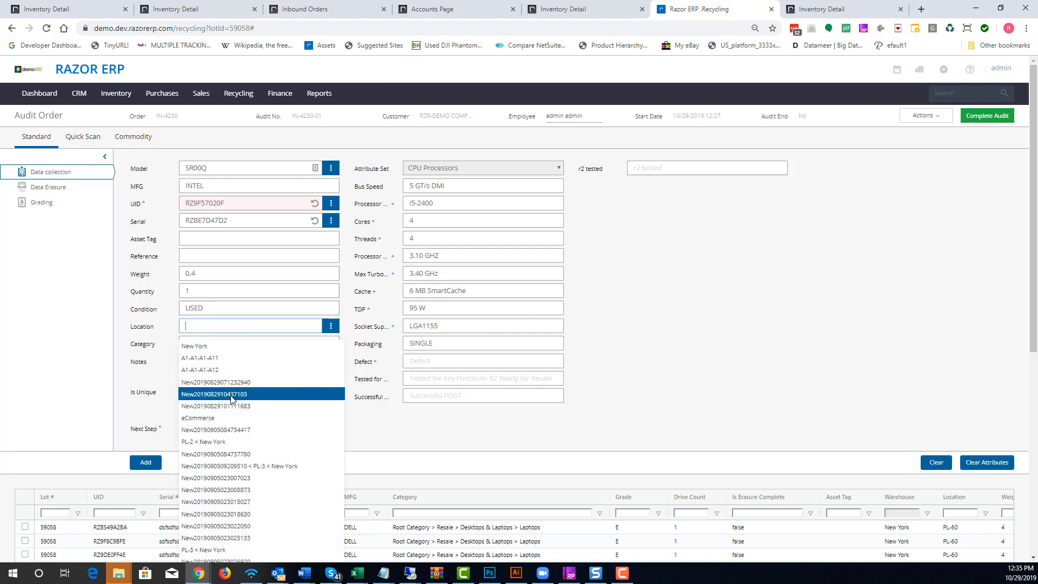
click(221, 419)
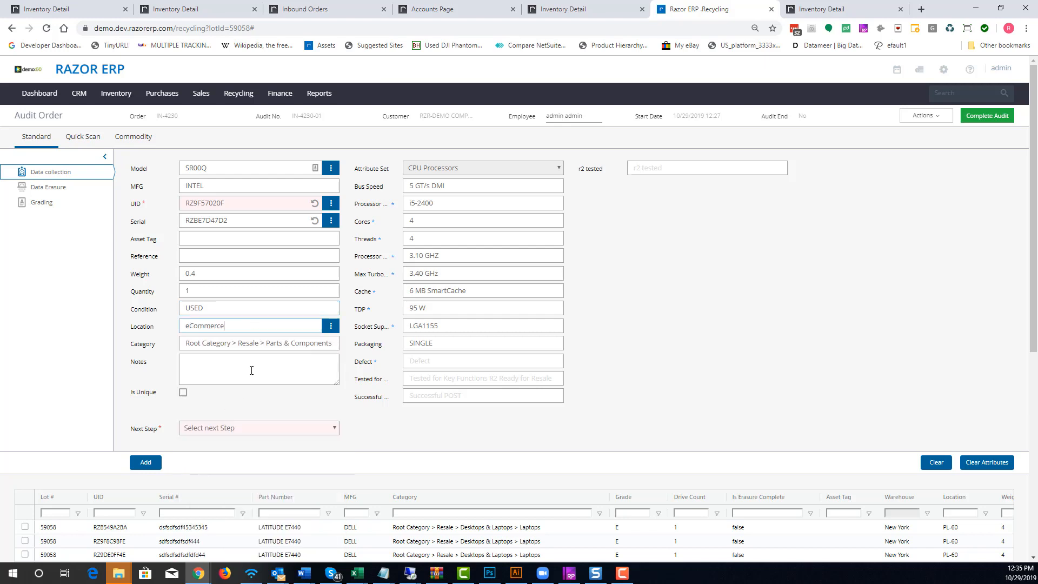
click(242, 430)
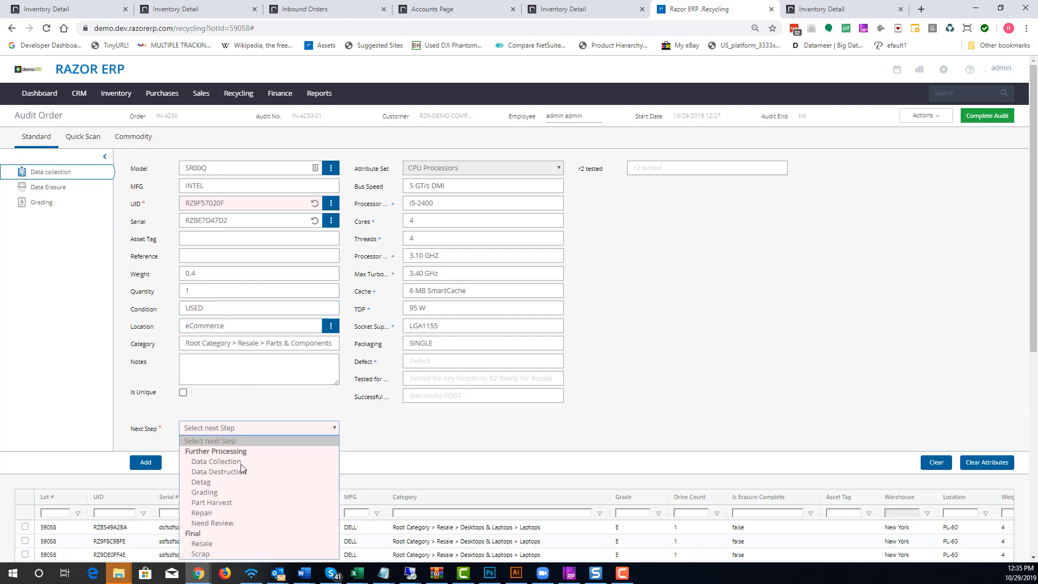
click(219, 543)
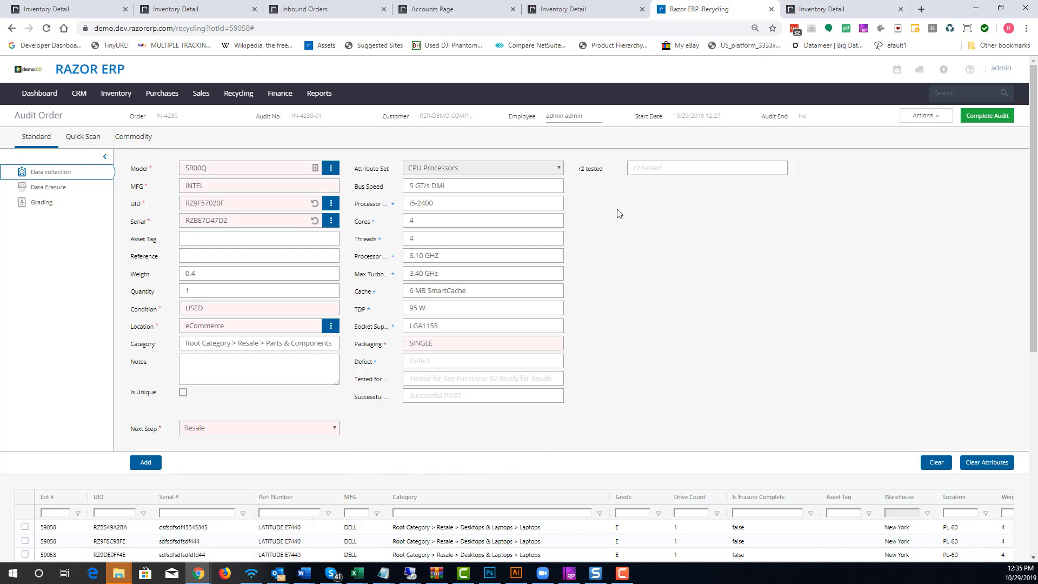
click(142, 464)
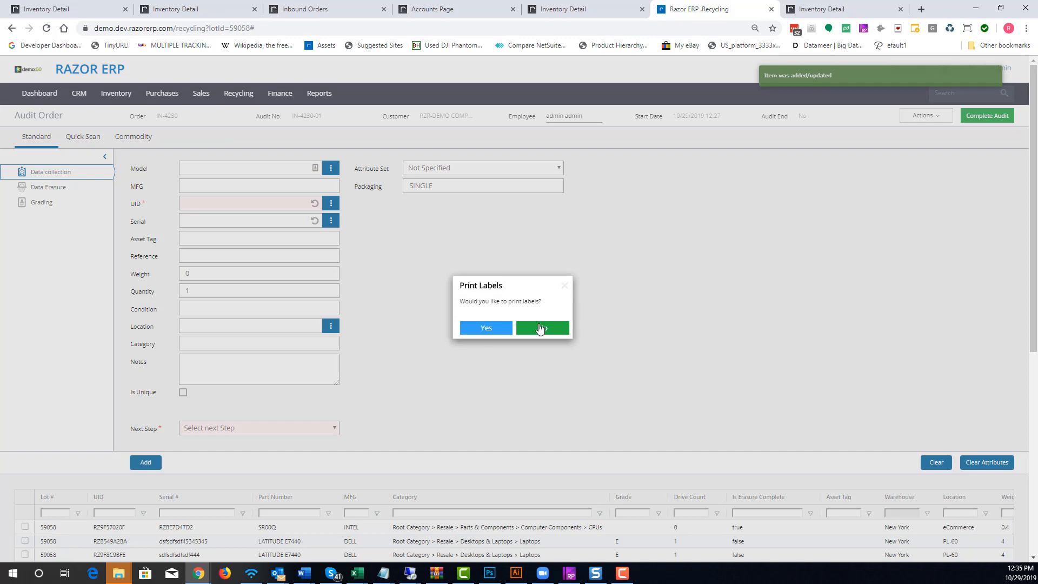
click(539, 327)
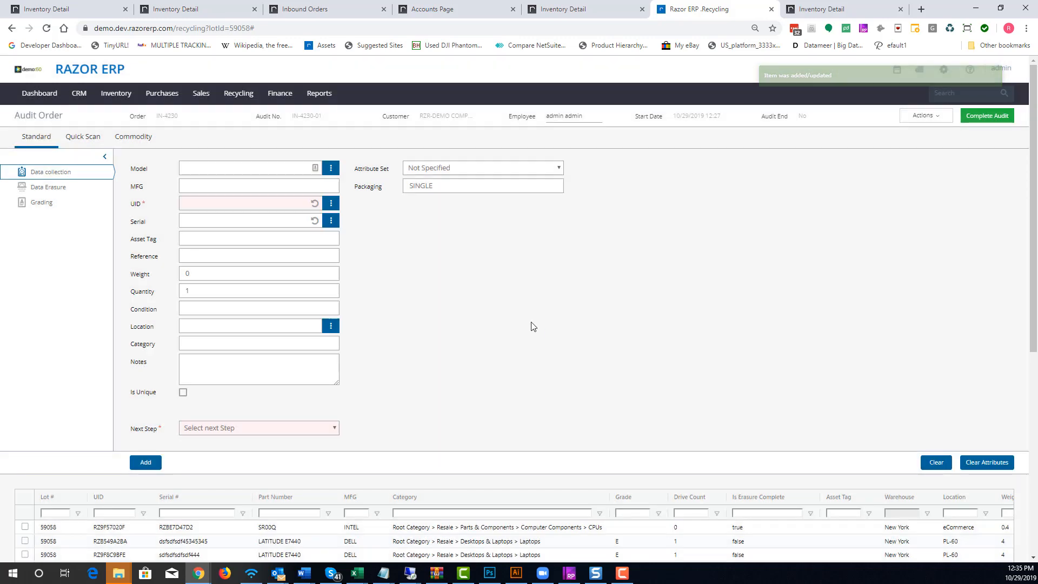
Show the order summary panel again and review the asset list and summary weights and counts
scroll(267, 479, down, 3)
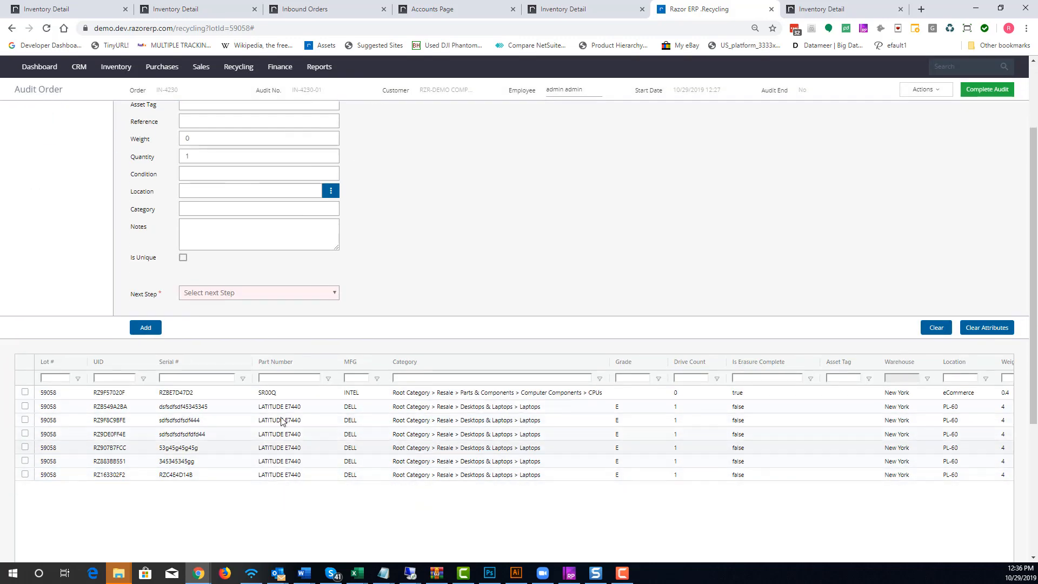
scroll(284, 438, up, 3)
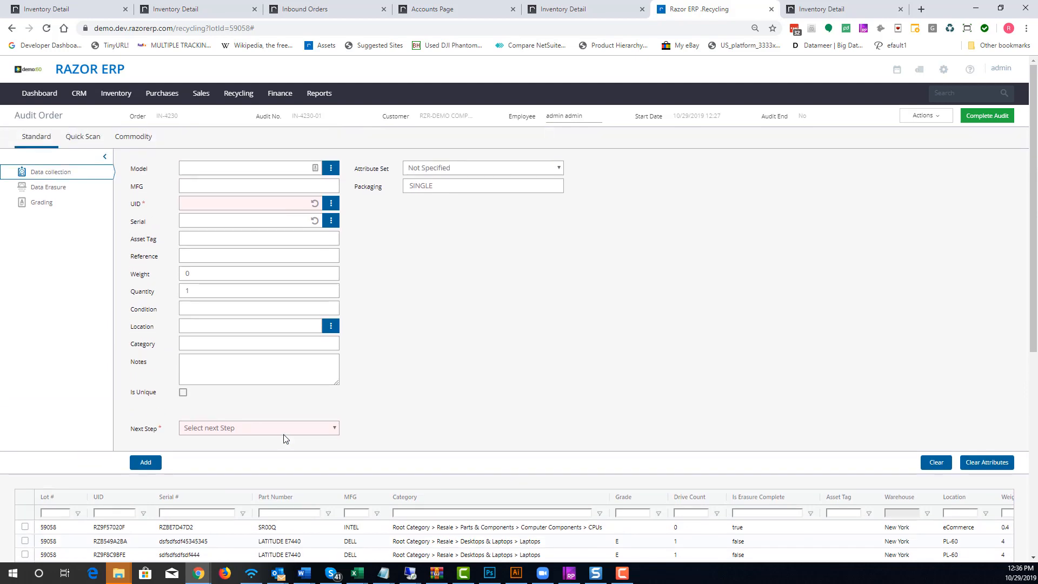
click(925, 115)
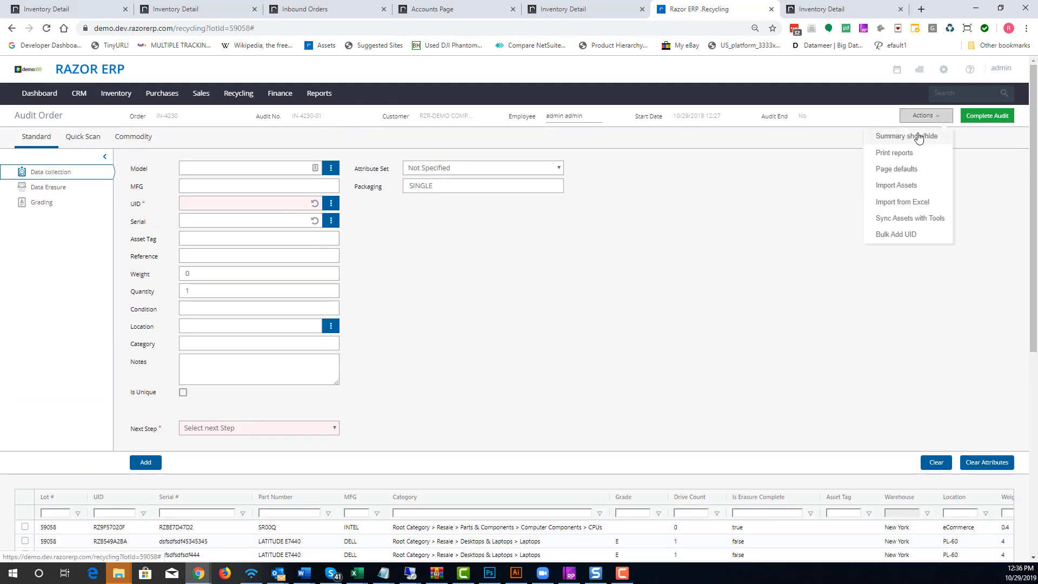
click(927, 138)
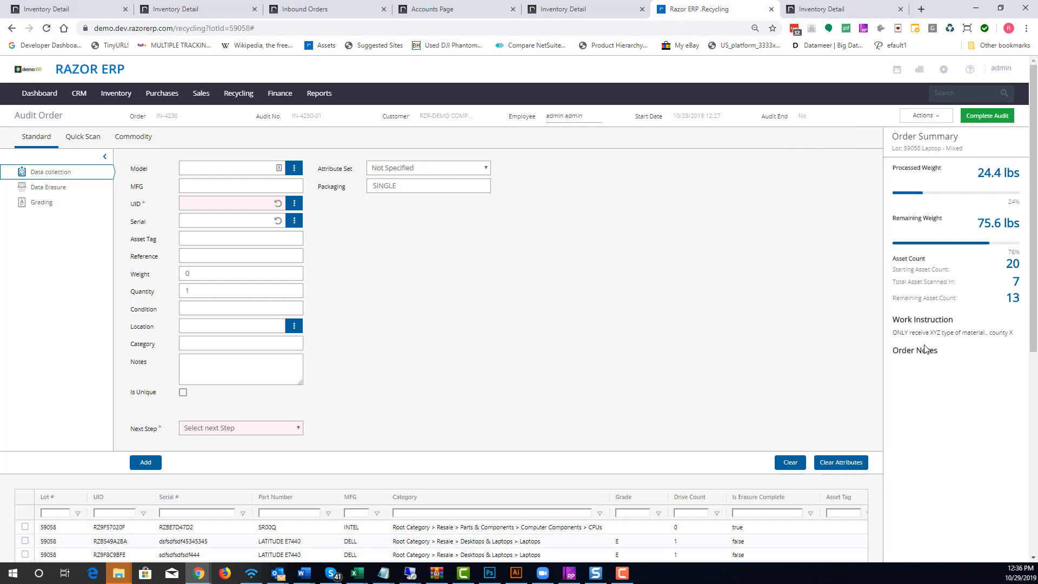
drag(980, 223, 1014, 221)
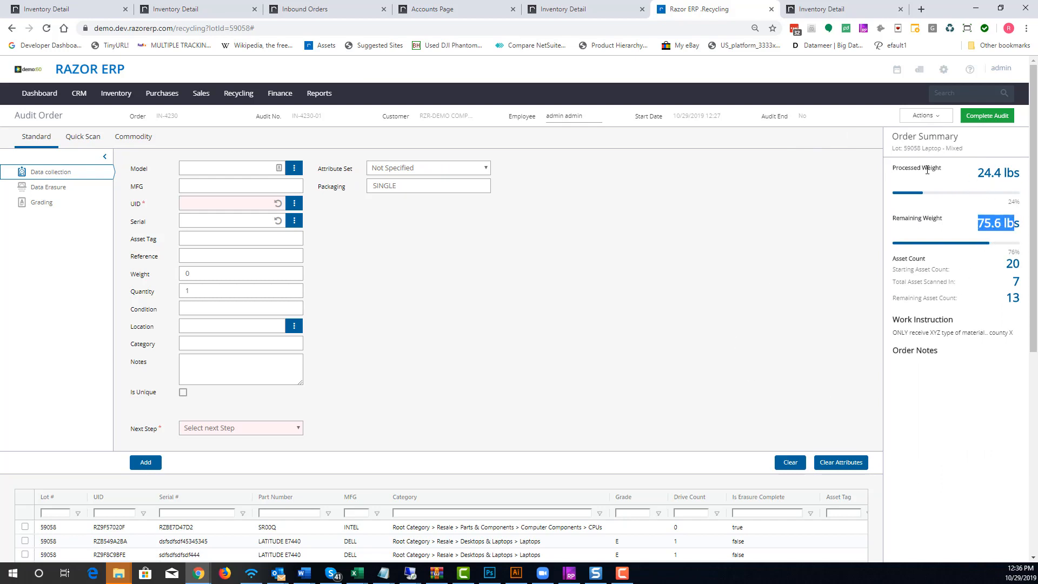
click(985, 226)
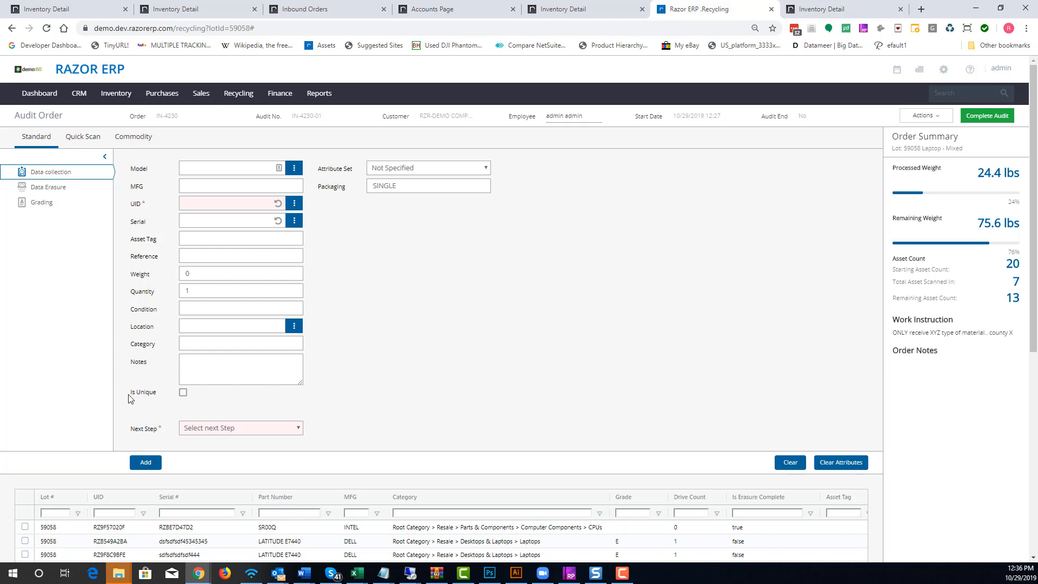
Select the dsfsdfsdf45345345 laptop asset and bulk-insert 12 copies with auto-generated UIDs and serial numbers
scroll(129, 398, down, 3)
click(184, 406)
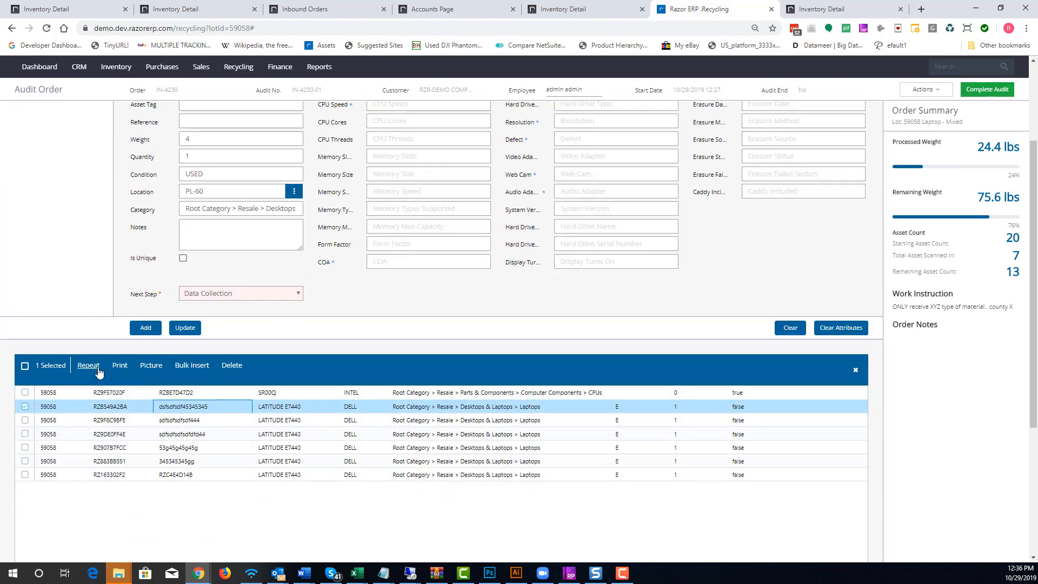
click(191, 366)
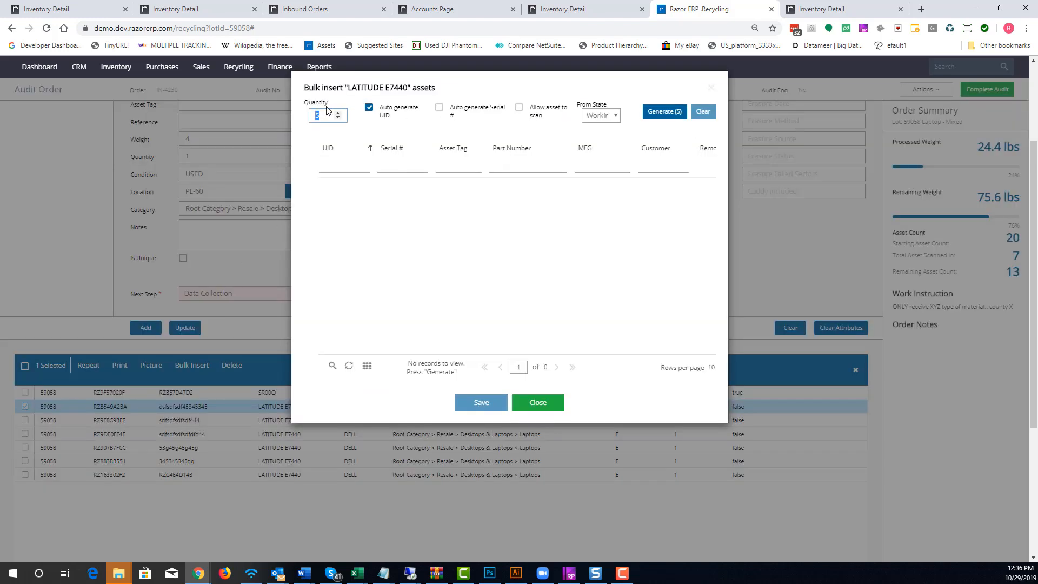
text(12)
click(663, 111)
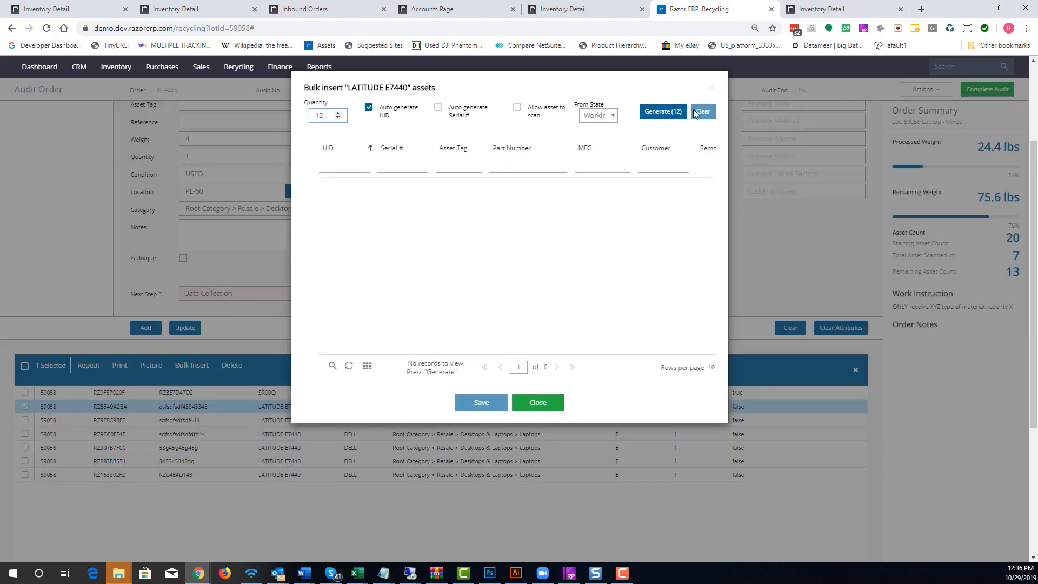
click(709, 117)
click(478, 111)
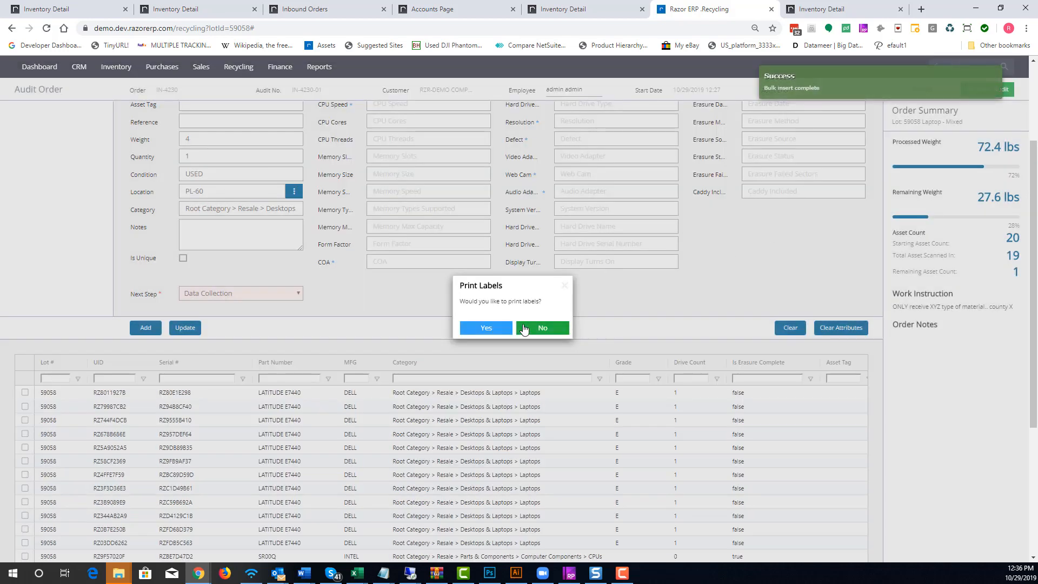
Skip label printing for the bulk insert and review the order summary's remaining weight and asset counts
click(529, 327)
scroll(861, 247, up, 2)
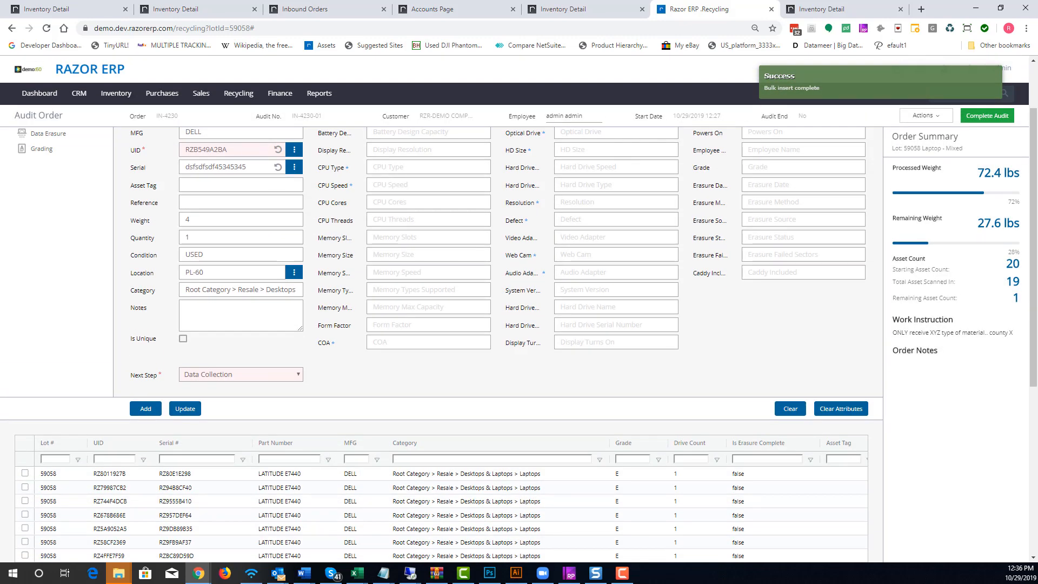
triple_click(1005, 284)
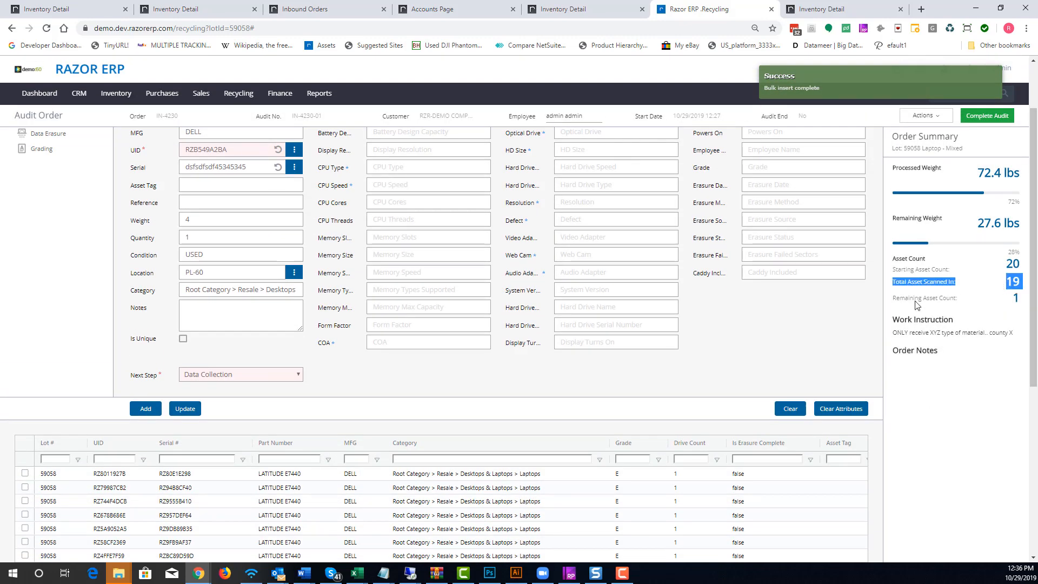
drag(1024, 223, 991, 224)
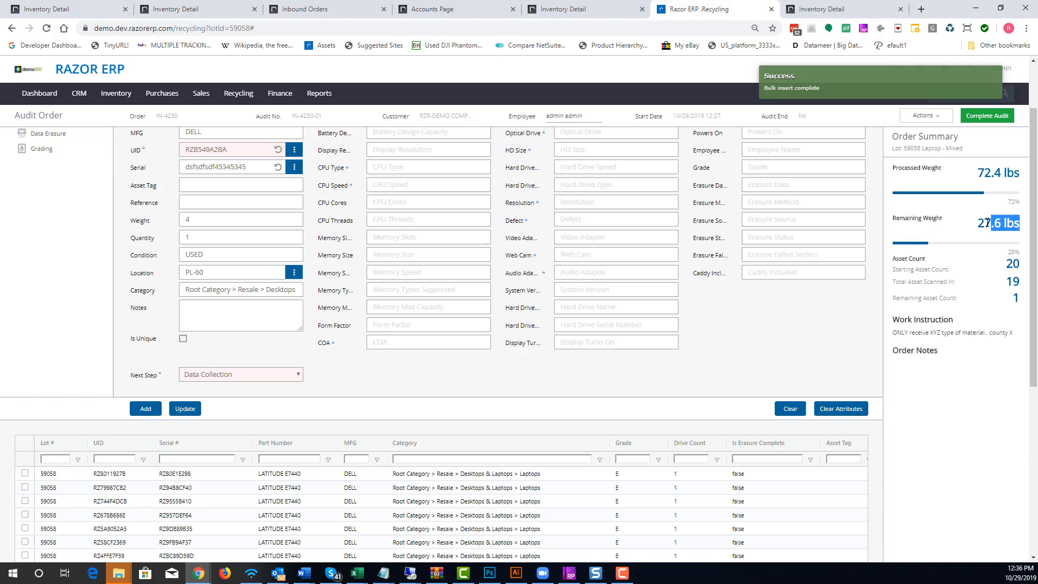
click(833, 345)
scroll(400, 157, up, 2)
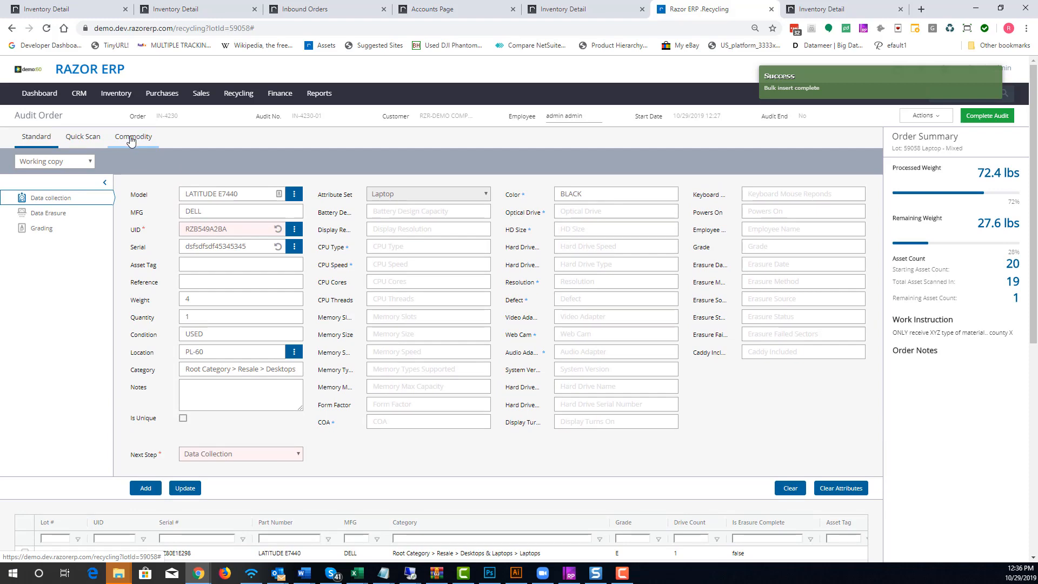
Add a Power Supplies - with Wire commodity weighing 27.6 lbs with 0 tare and Consumed workflow
click(130, 141)
click(83, 167)
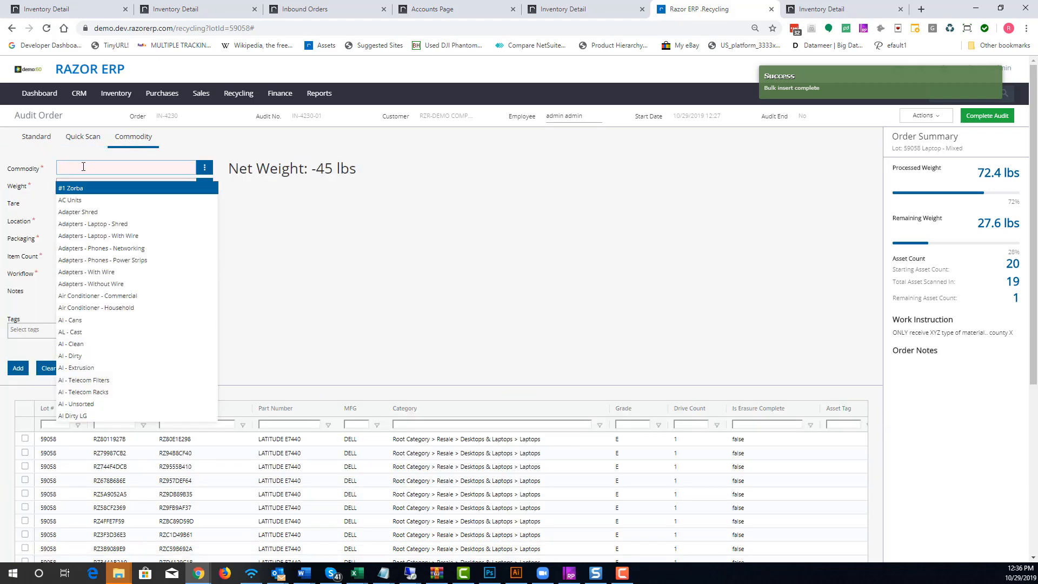
text(wire)
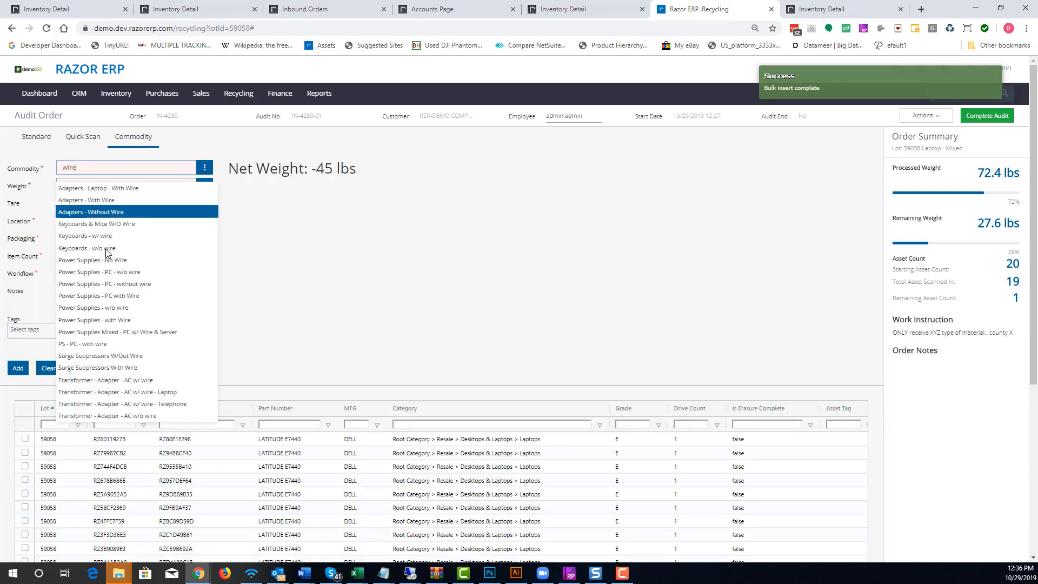
scroll(132, 278, down, 1)
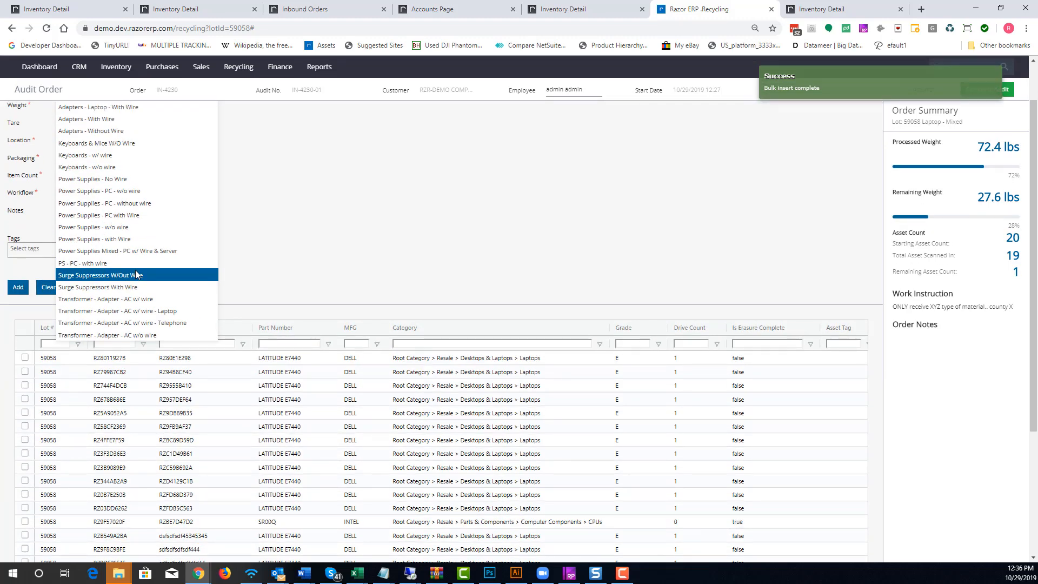
scroll(135, 271, up, 2)
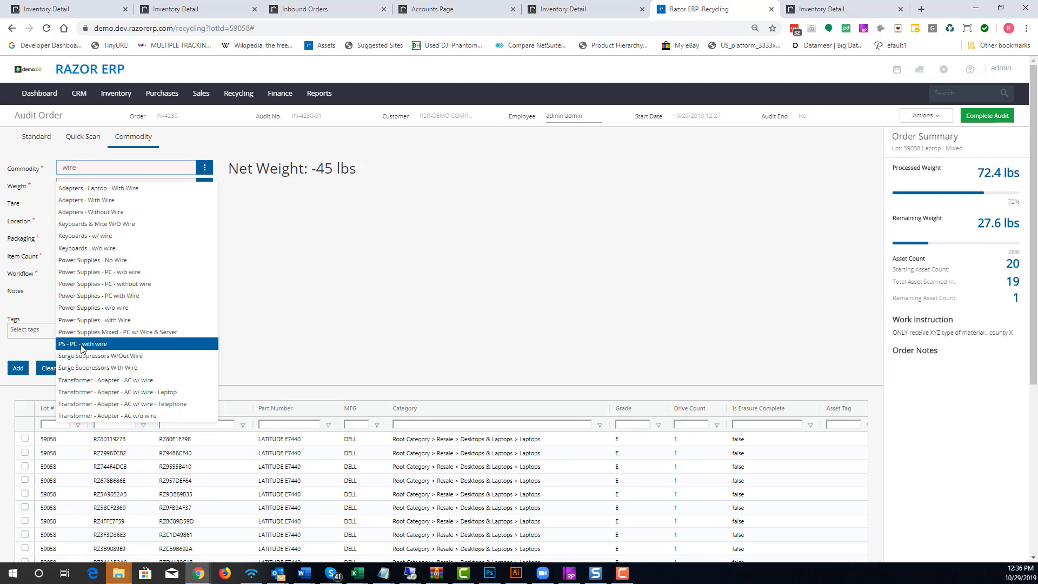
click(109, 321)
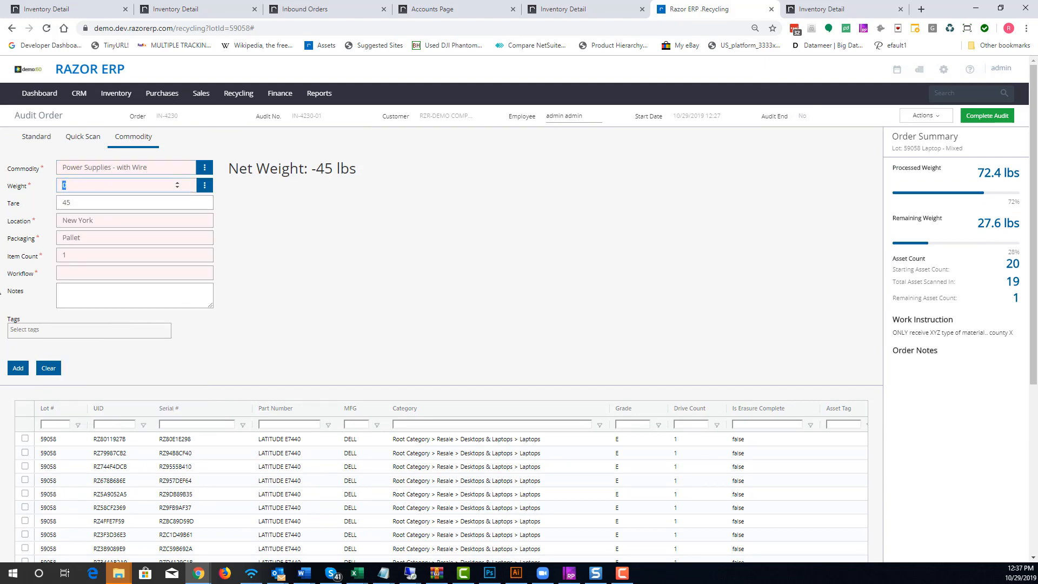
text(270)
key(BackSpace)
text(.60)
key(Tab)
text(0)
key(Tab)
key(Tab)
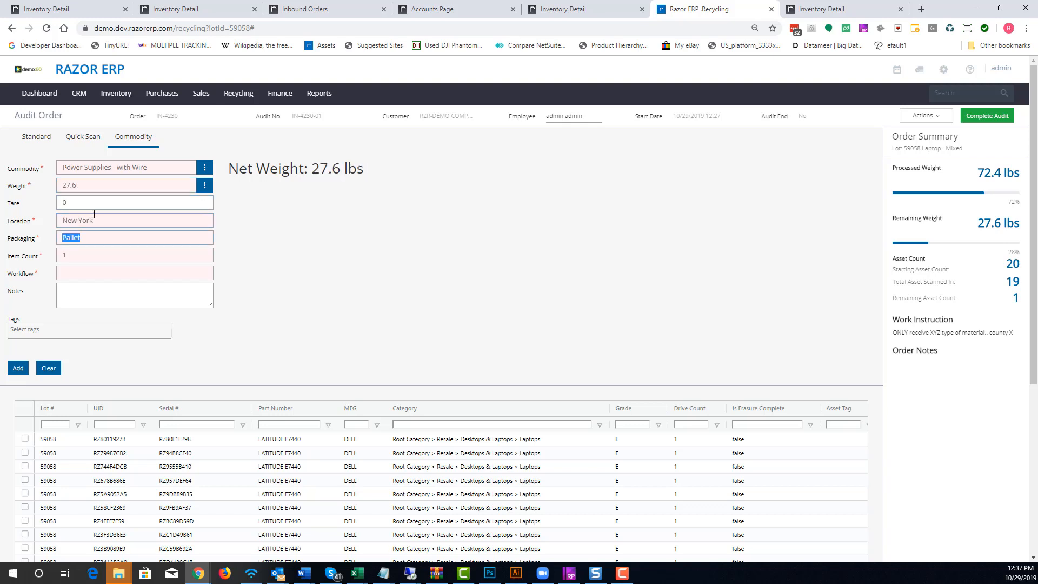
click(87, 273)
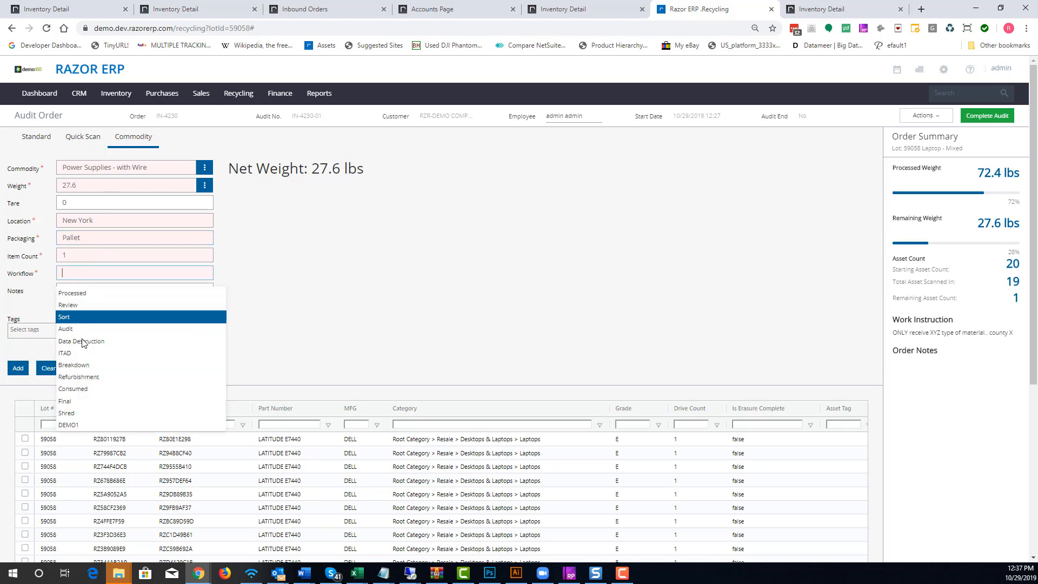
click(79, 390)
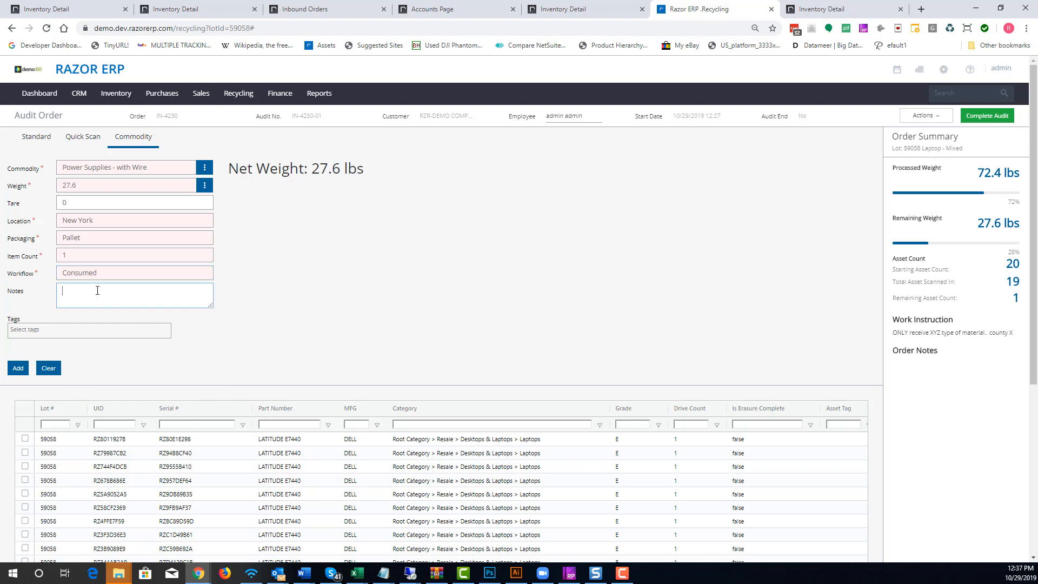
click(20, 370)
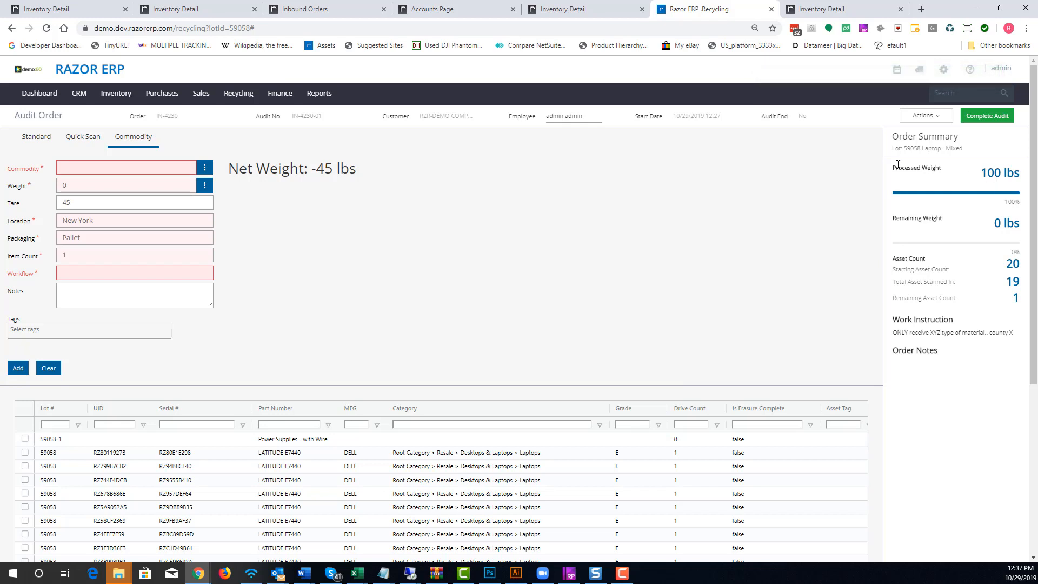
Complete the audit from the order summary's audit summary
drag(1015, 173, 928, 168)
drag(894, 218, 1022, 223)
click(976, 114)
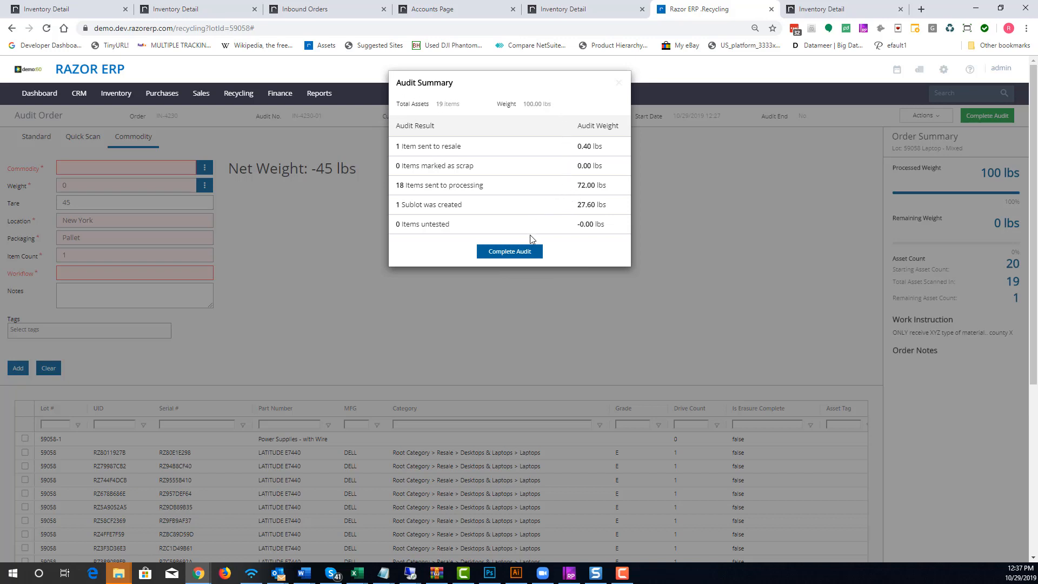
click(521, 252)
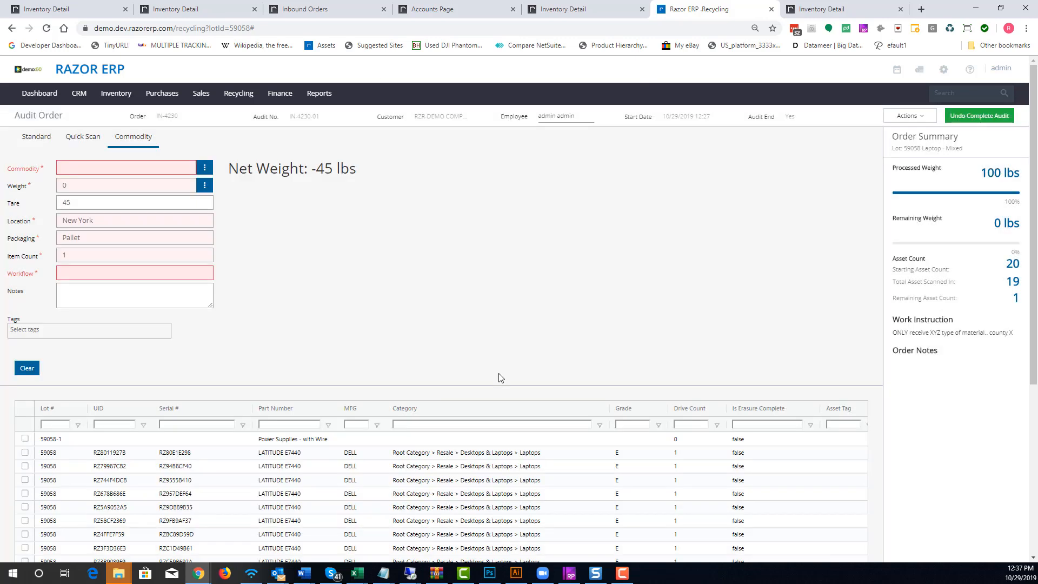
Open the Recycling Assets list in a new tab and switch to it
scroll(501, 372, down, 4)
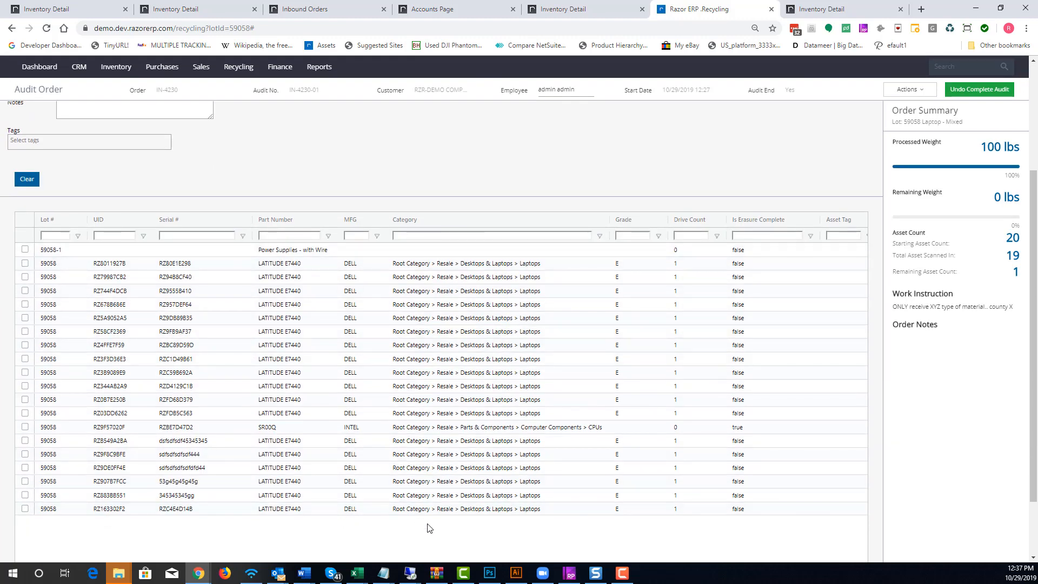
scroll(428, 528, up, 4)
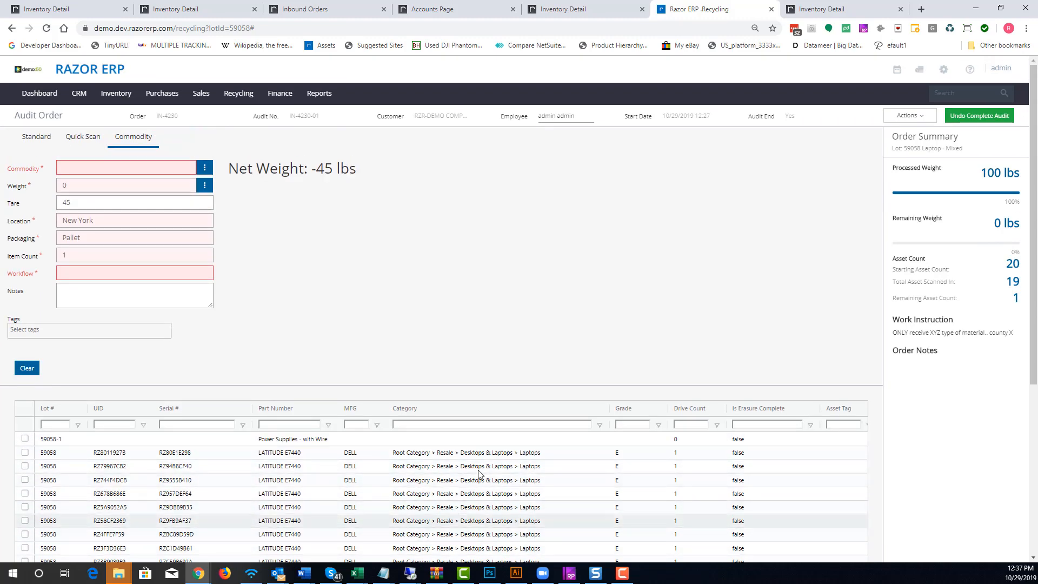
mouse_move(238, 93)
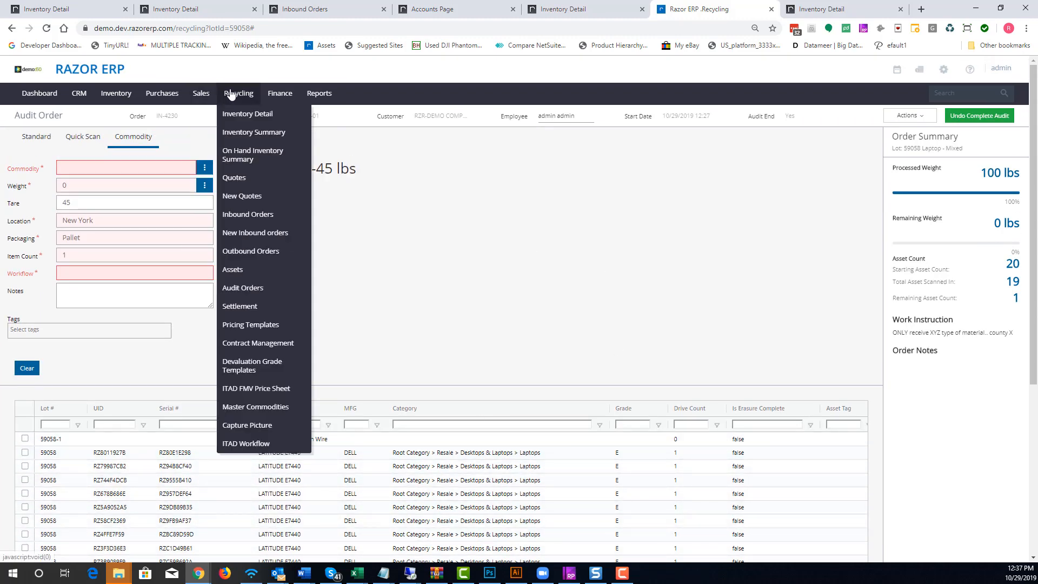
middle_click(245, 271)
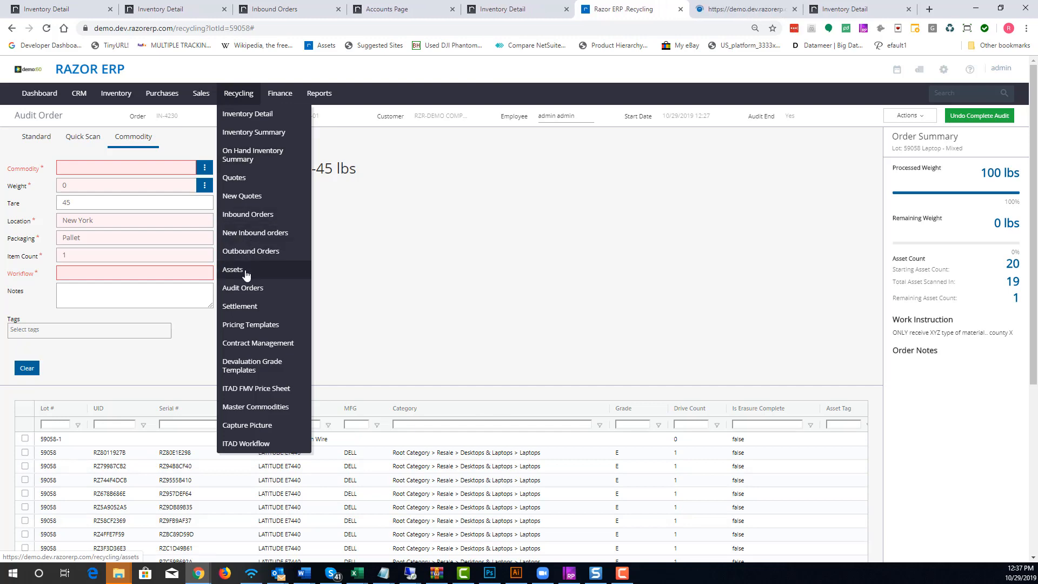
click(725, 9)
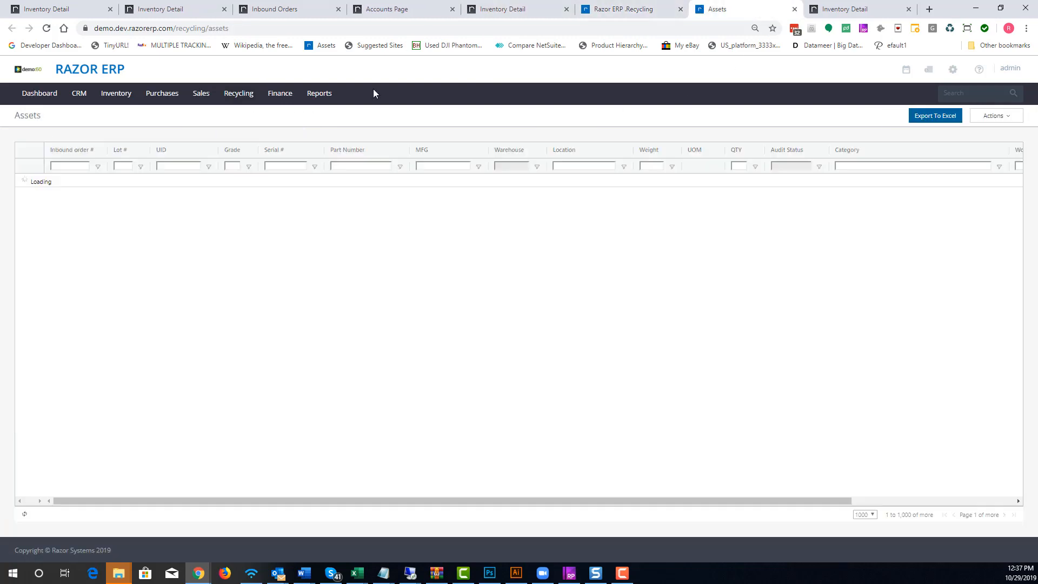
Open the first lot 59058 asset's update form, browse its Next Step options, and close it unchanged
drag(177, 178, 430, 414)
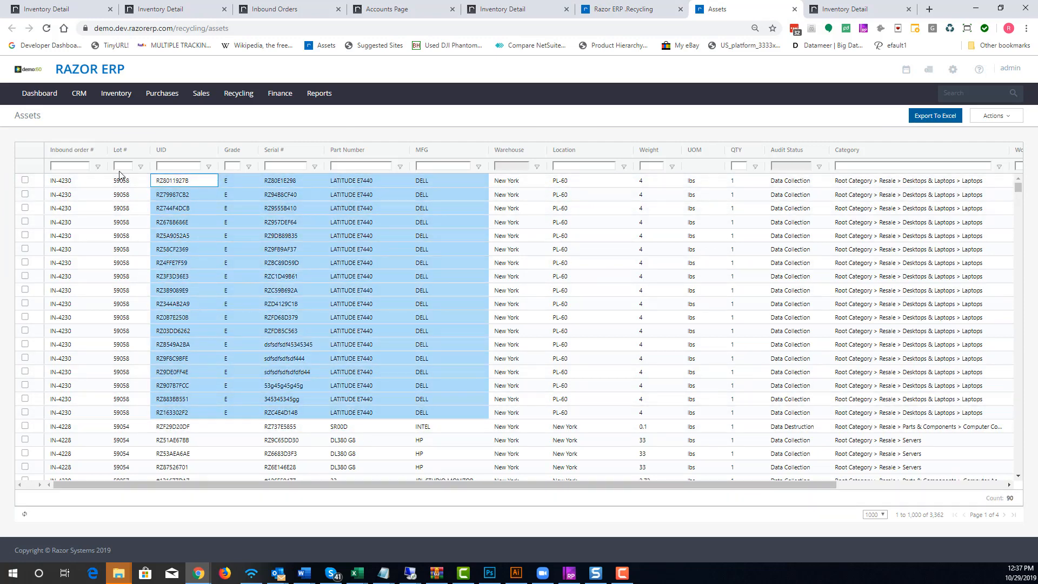
click(172, 184)
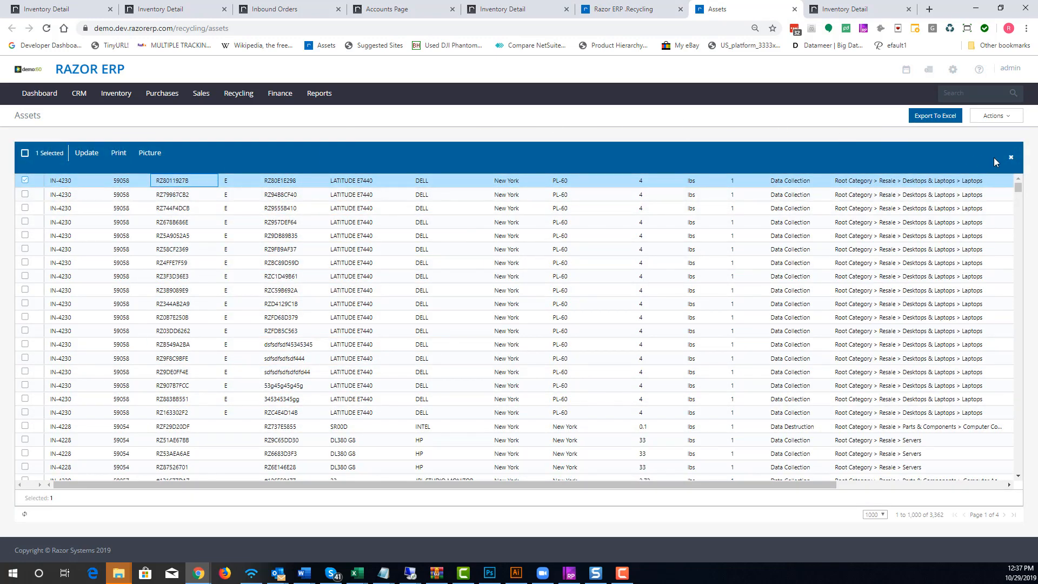
click(997, 116)
click(977, 136)
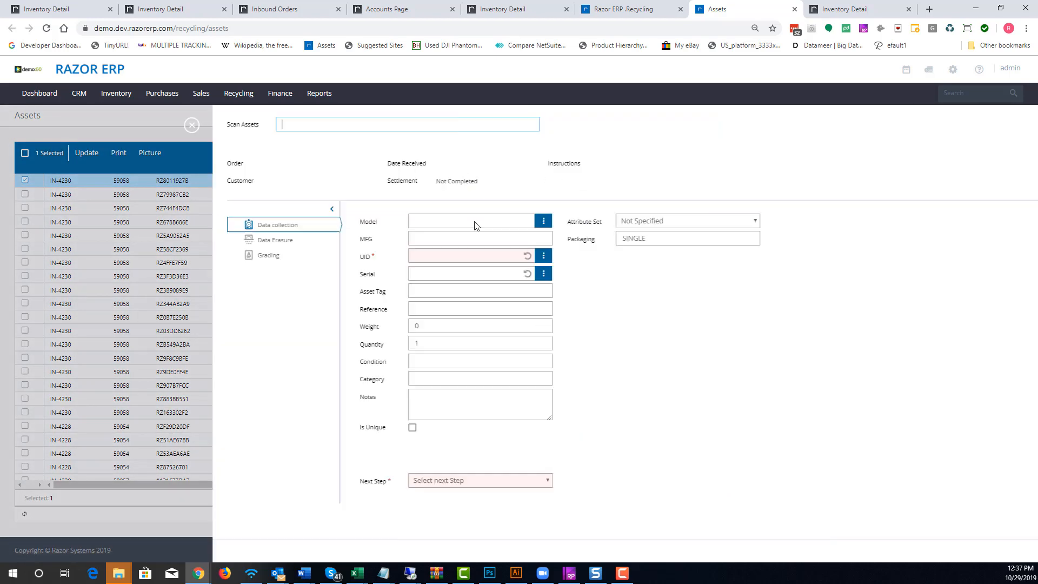
key(Return)
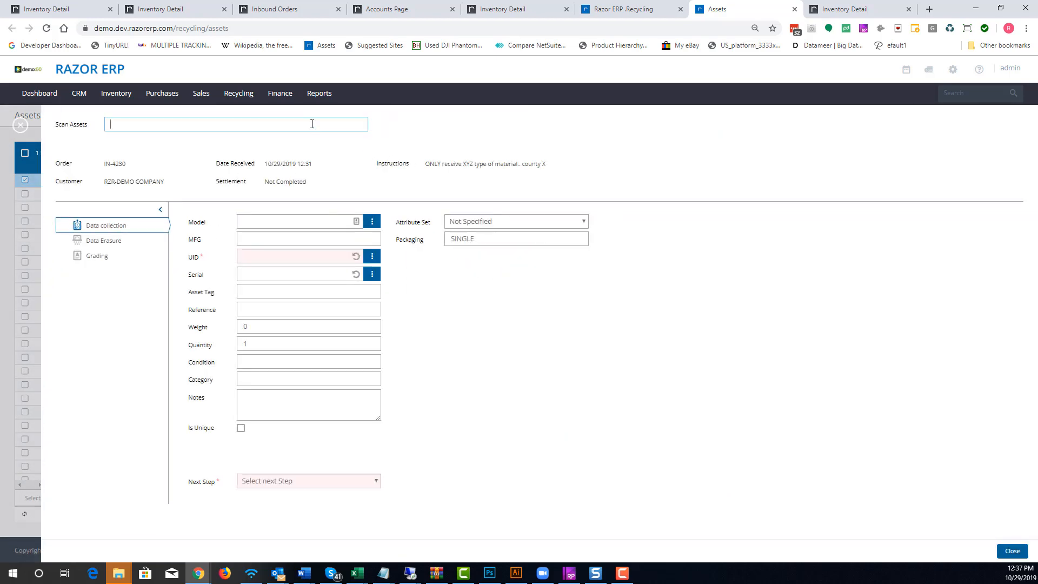
click(267, 508)
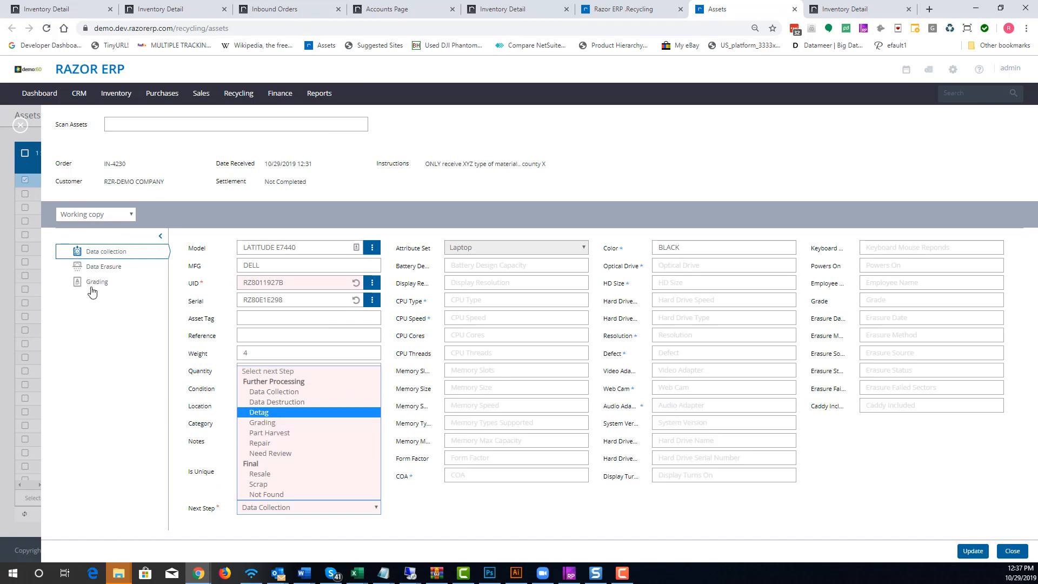
click(107, 392)
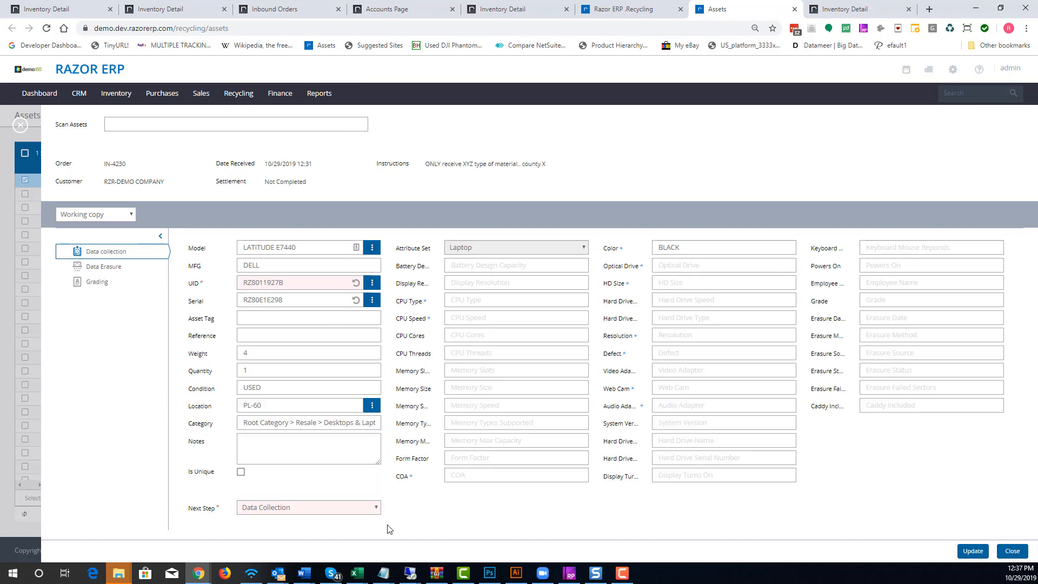
click(332, 511)
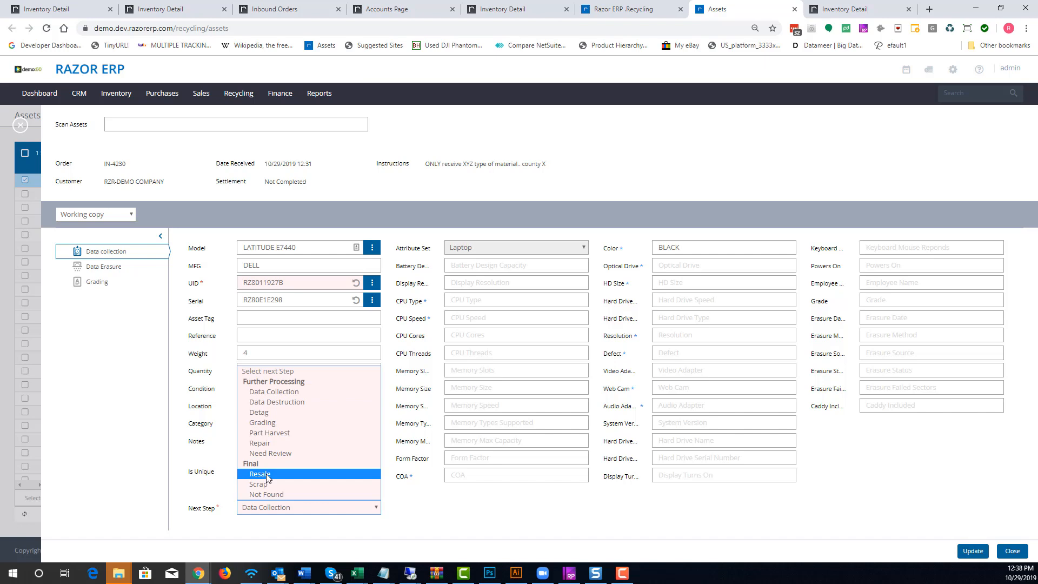
click(497, 518)
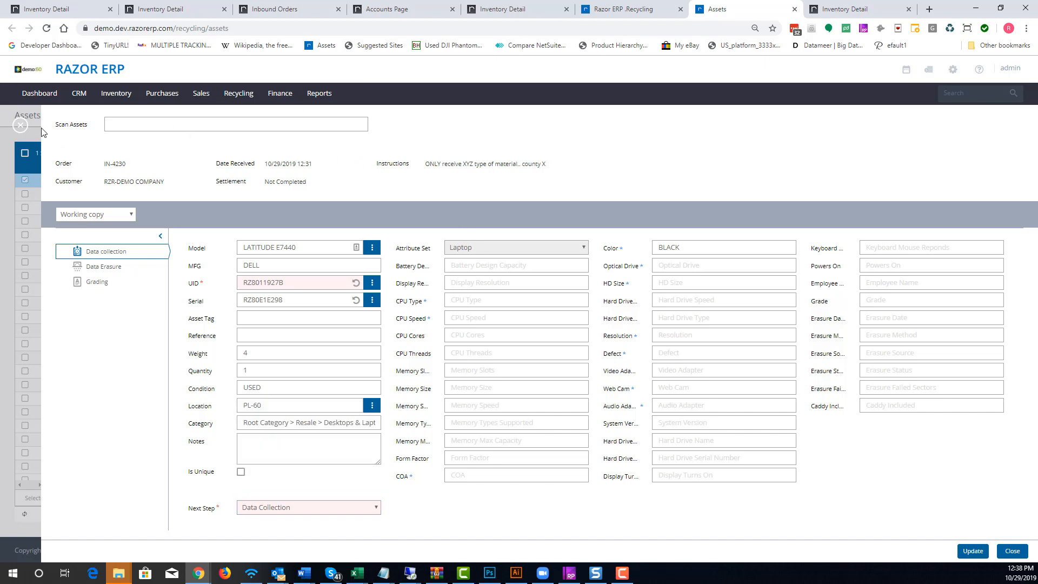
click(22, 130)
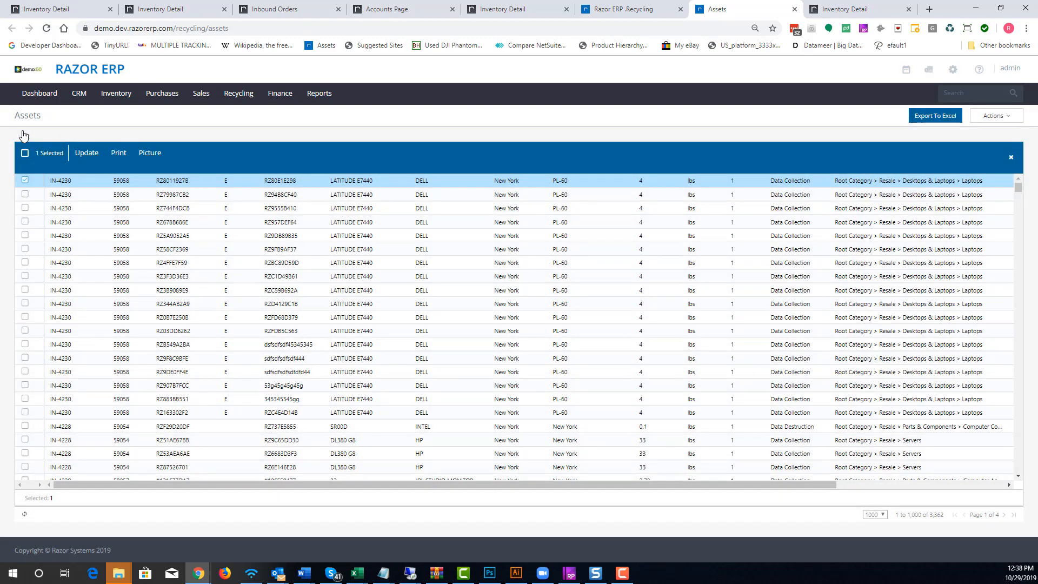